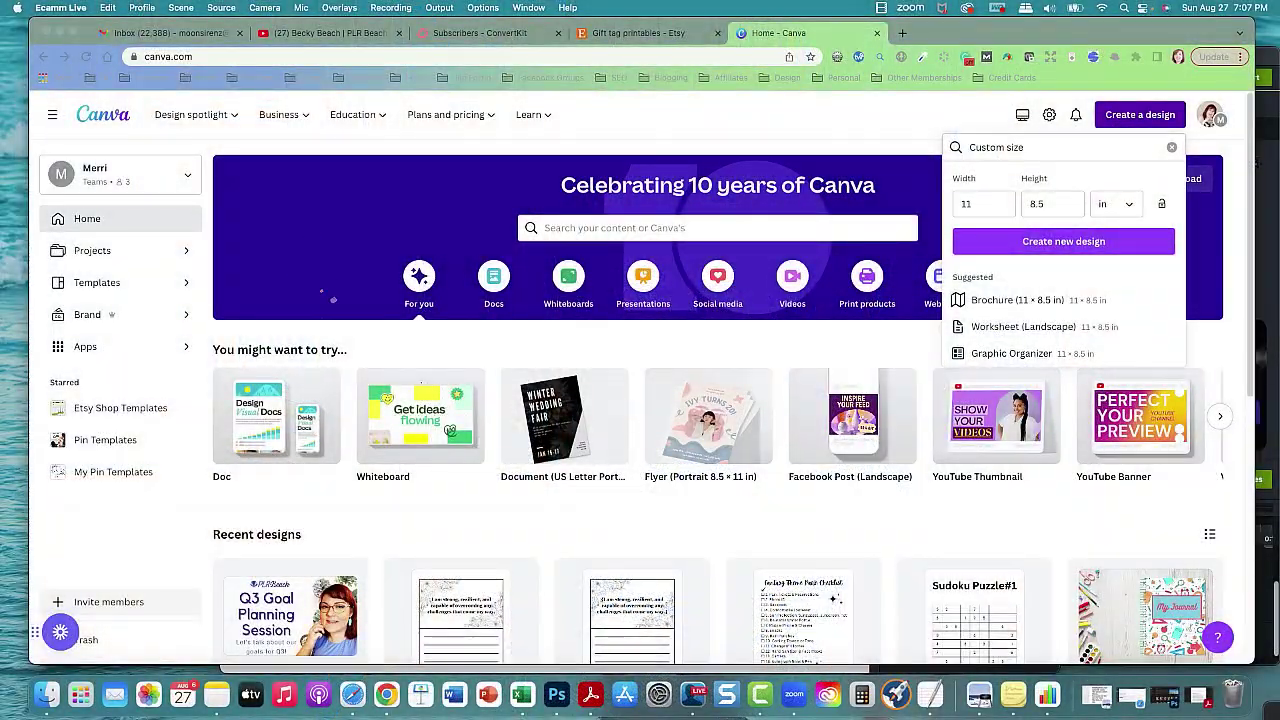
Start a blank US Letter portrait Document and name it 'Gift Tag Printables'
click(441, 202)
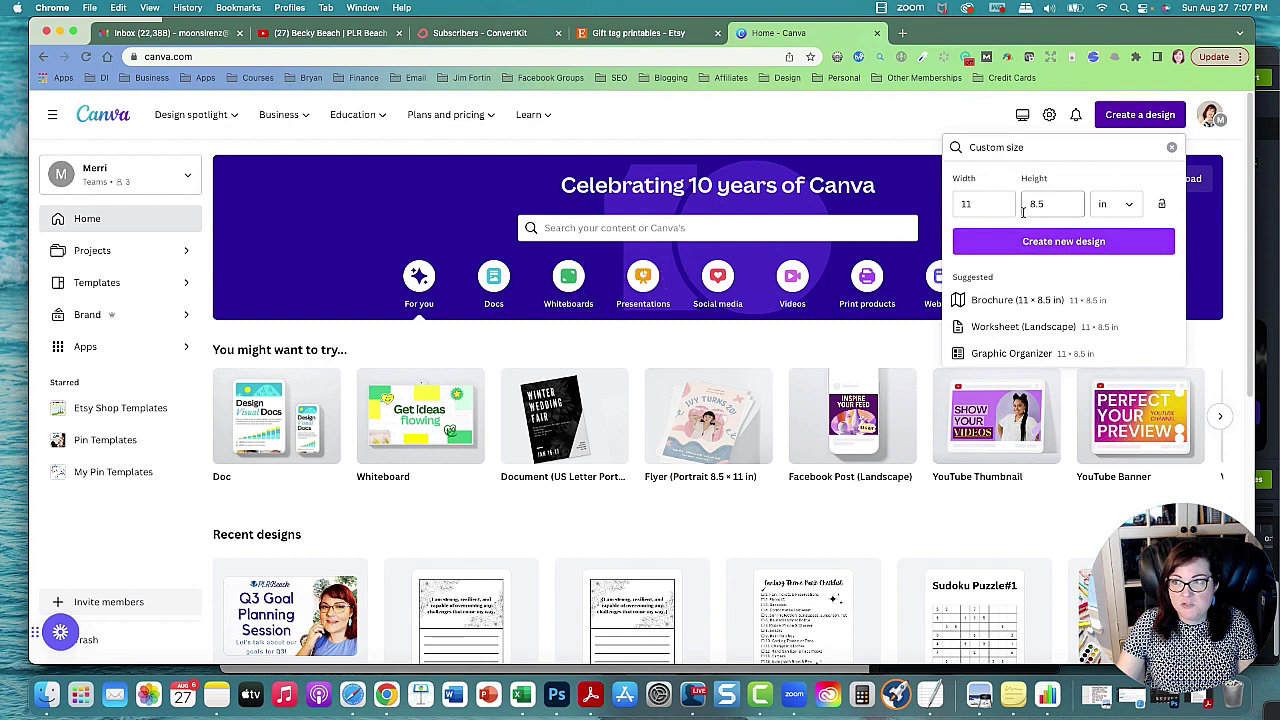
click(1146, 116)
click(1146, 116)
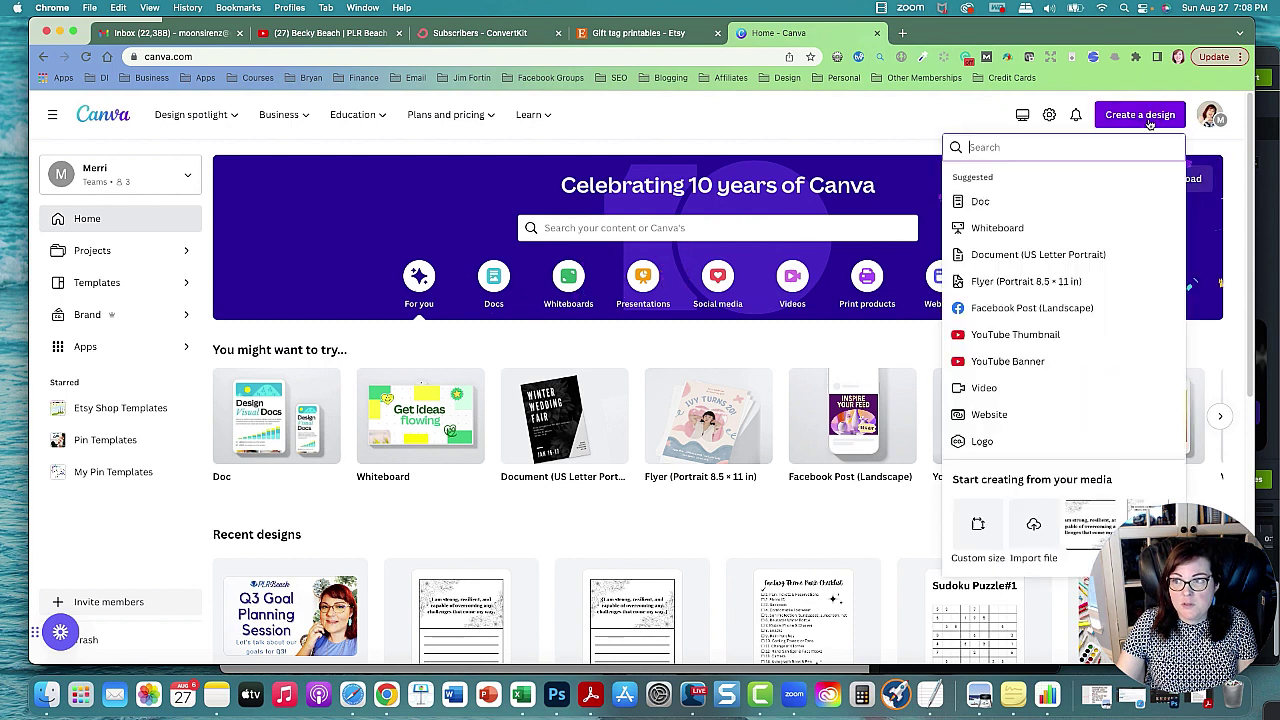
click(1018, 256)
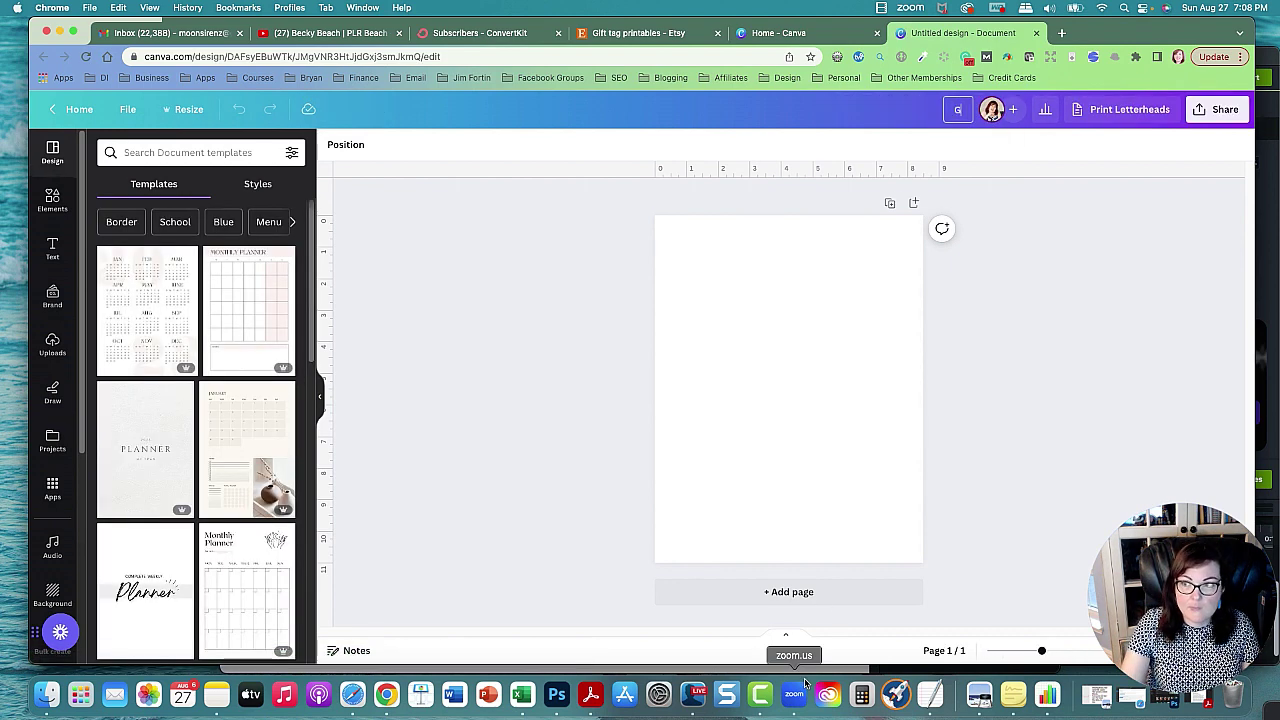
text(Gift Tag Printables)
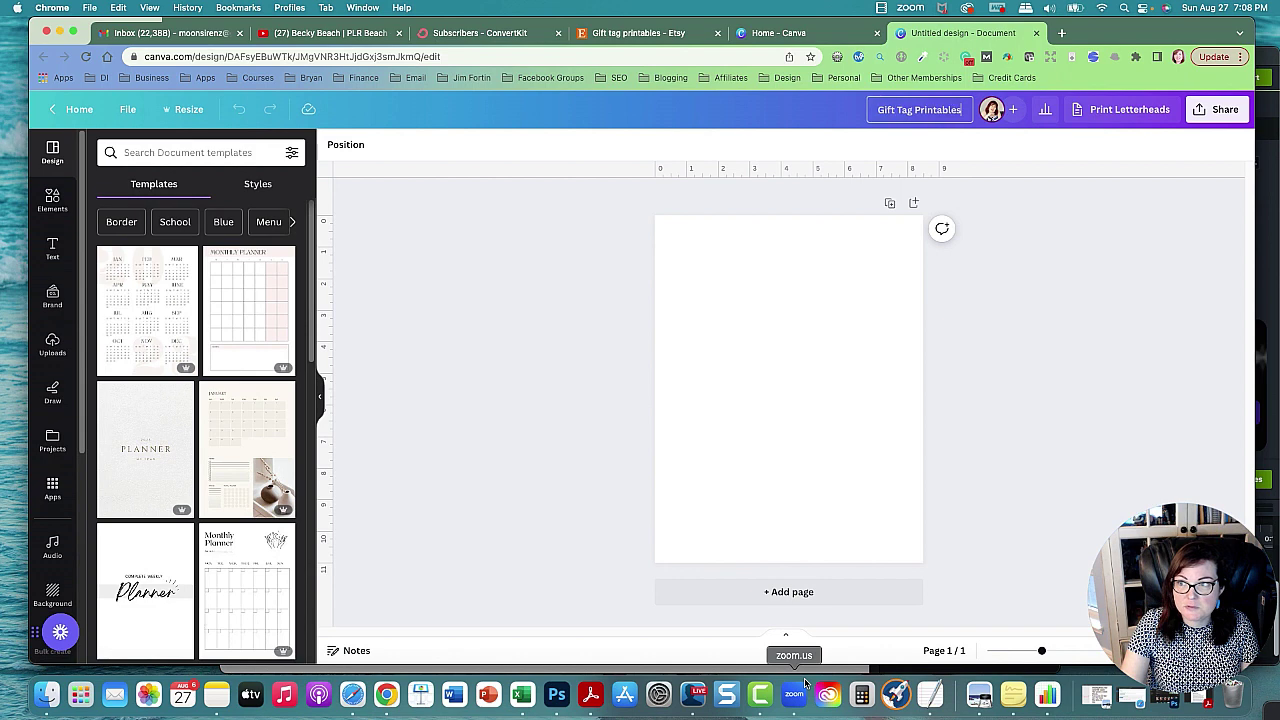
key(Return)
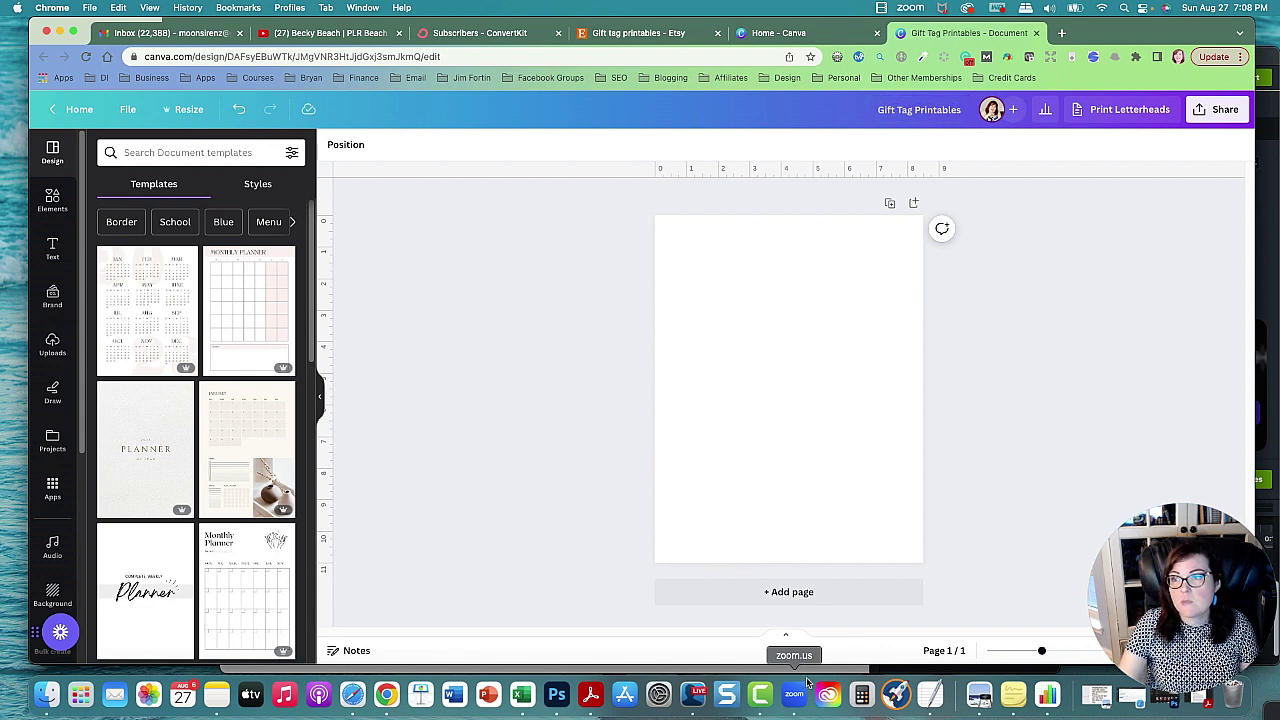
Load creativefabrica.com in a new browser tab
click(1058, 32)
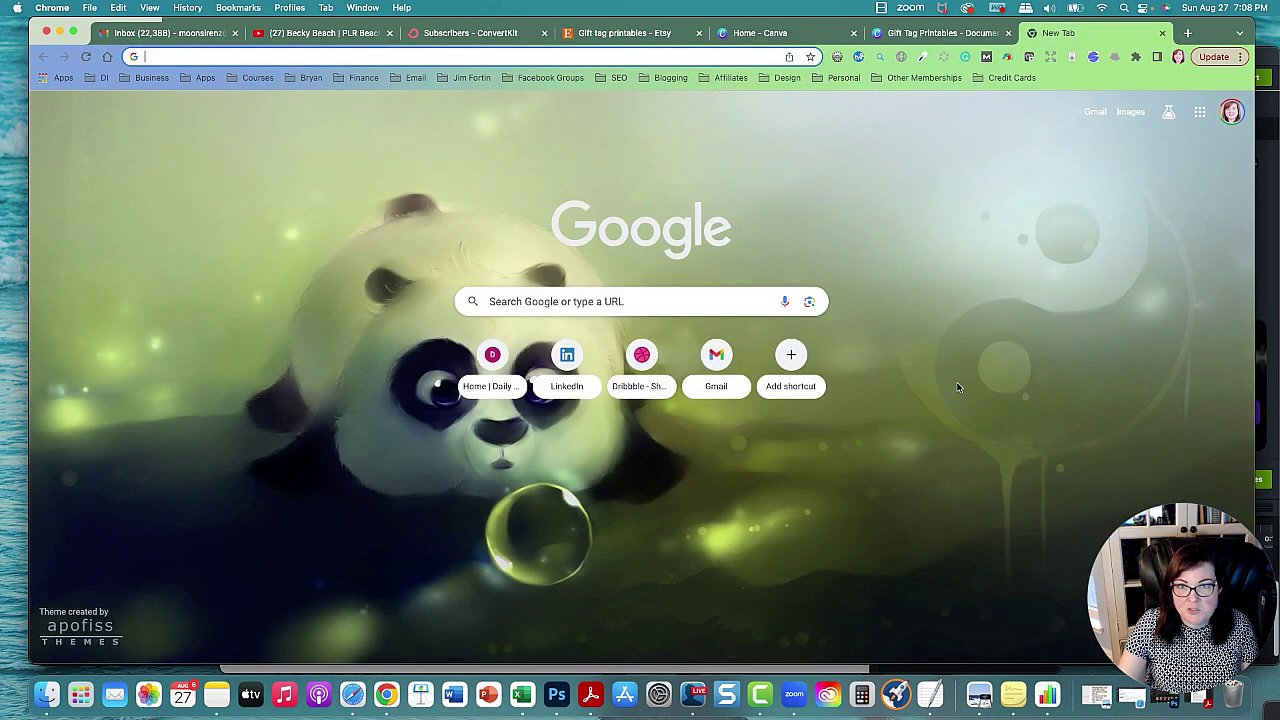
text(creativefabrica.com)
key(Return)
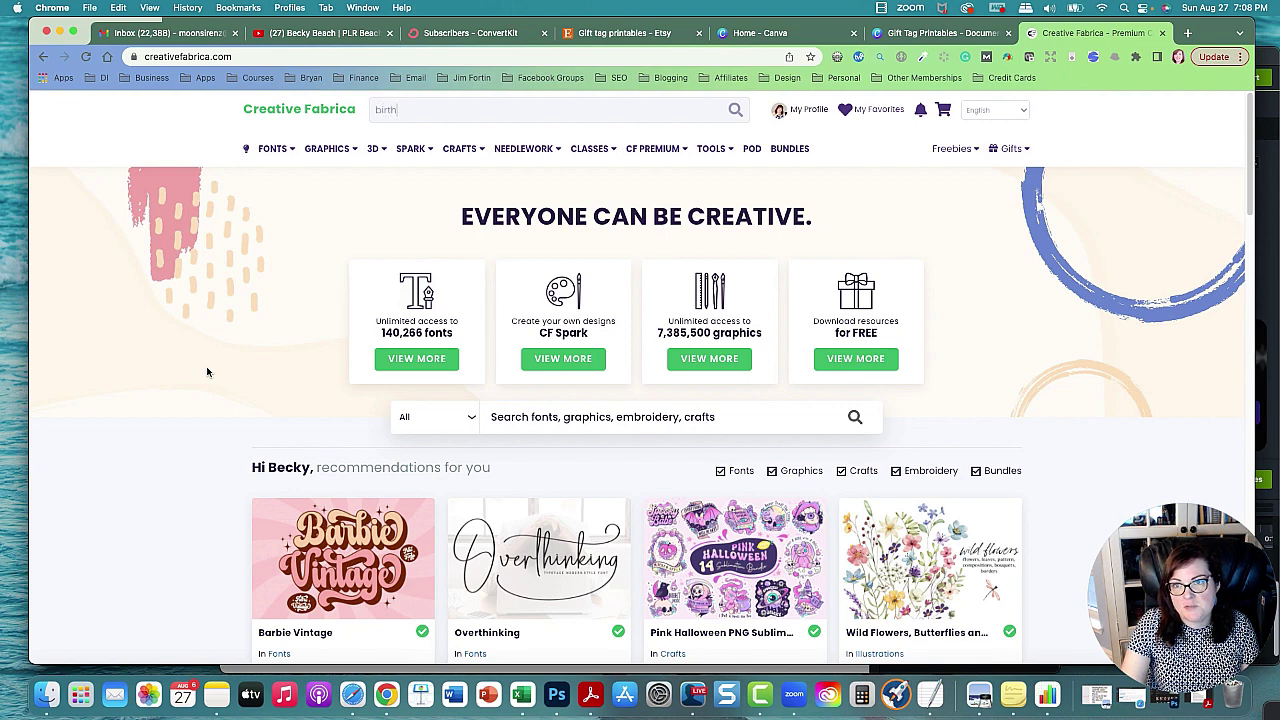
Search 'birthday digital papers' and download the pink Happy Birthday Digital Papers pack
text(ay digital papers)
key(Return)
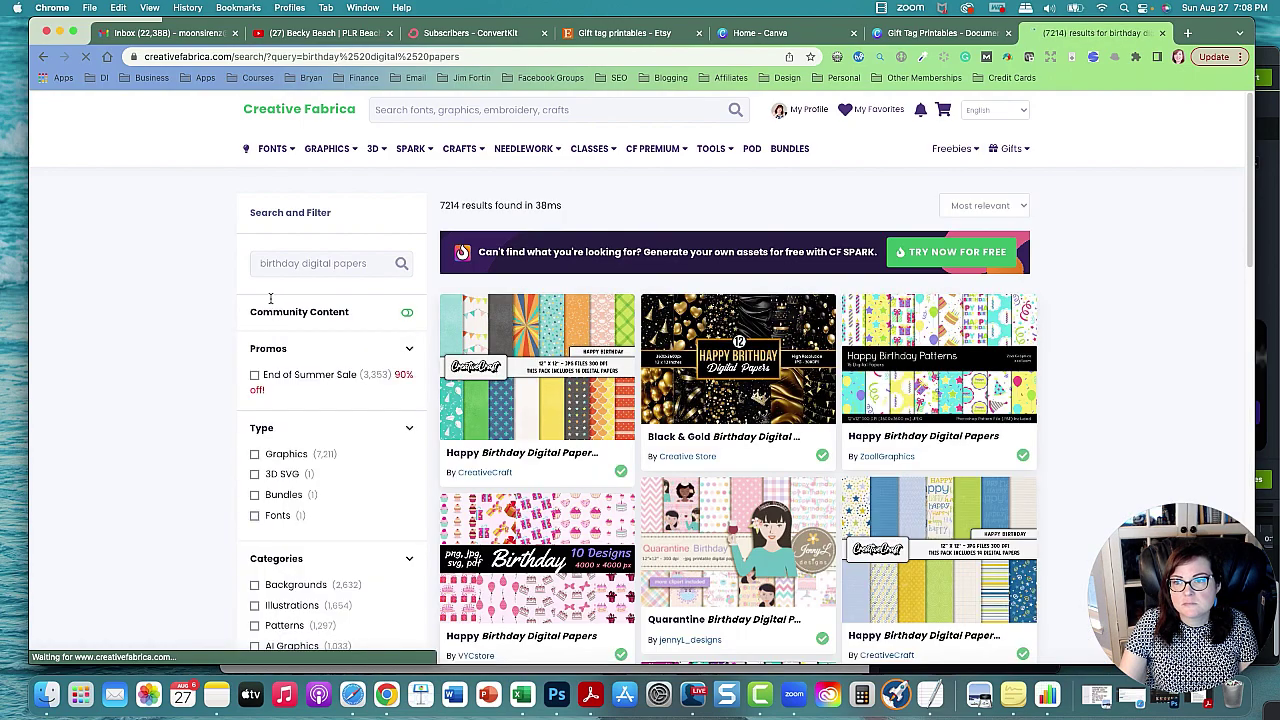
scroll(241, 284, down, 3)
scroll(265, 288, down, 2)
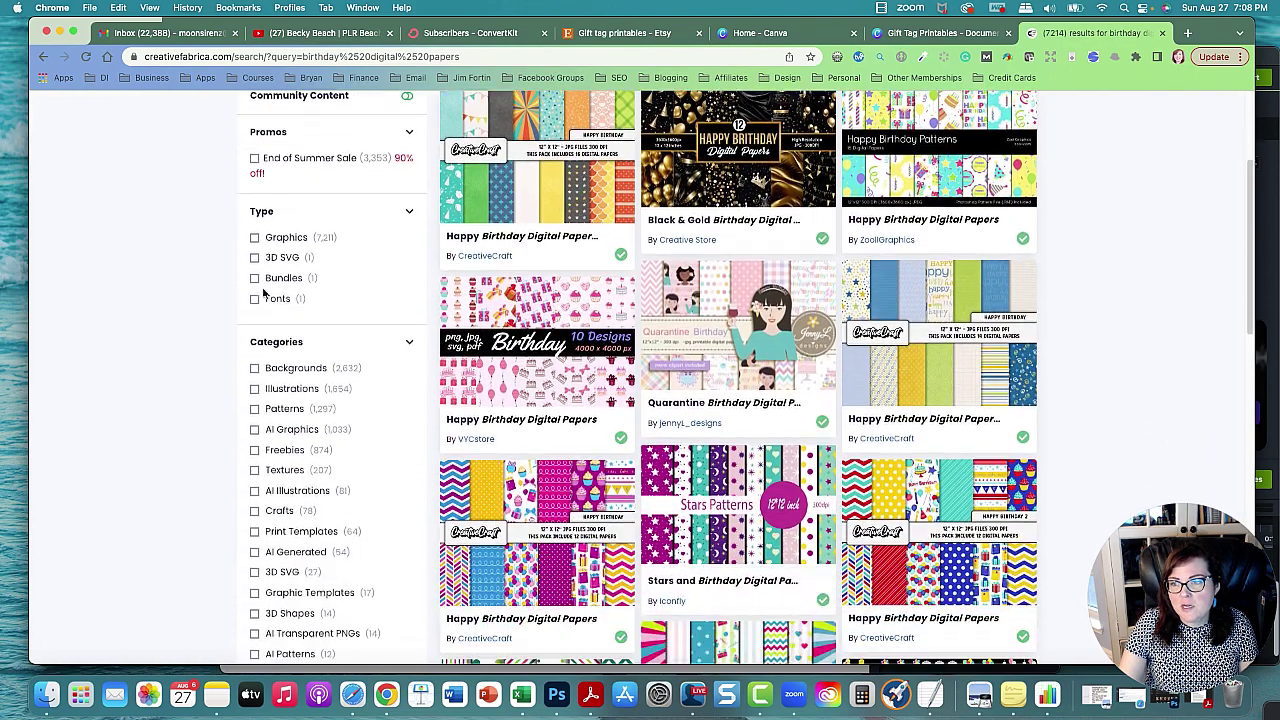
scroll(265, 297, down, 1)
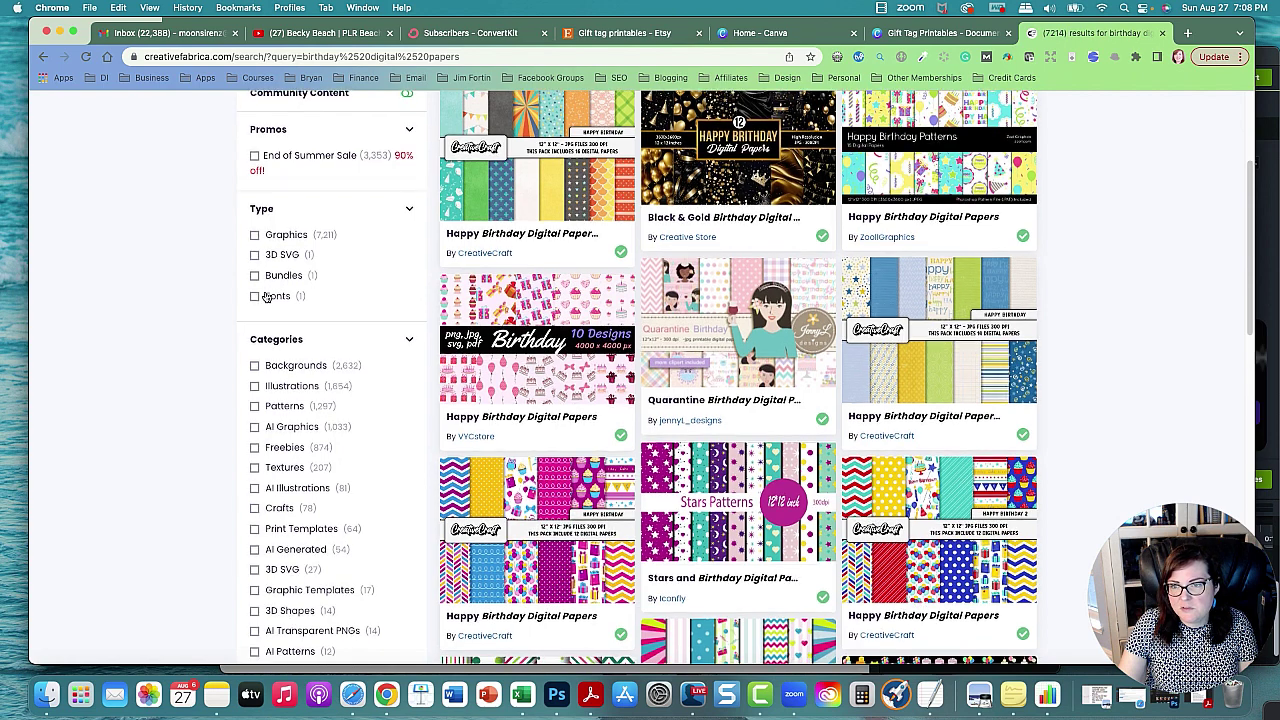
scroll(266, 297, down, 2)
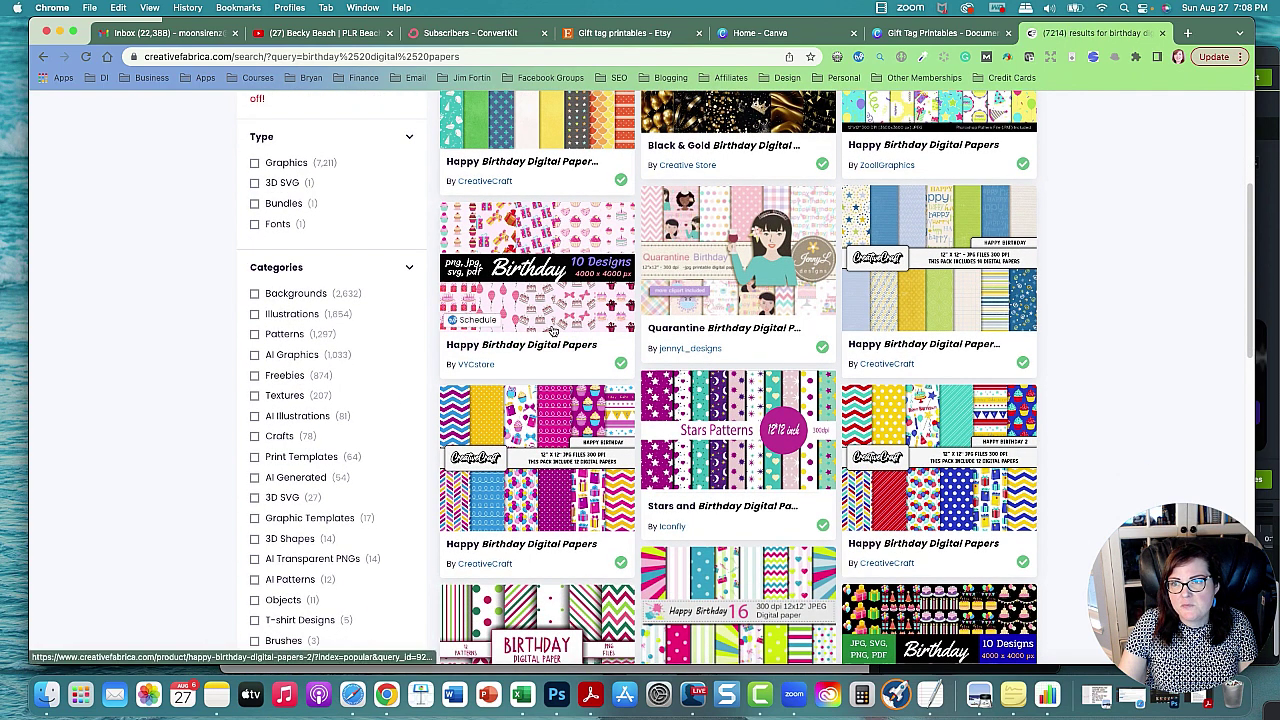
click(557, 229)
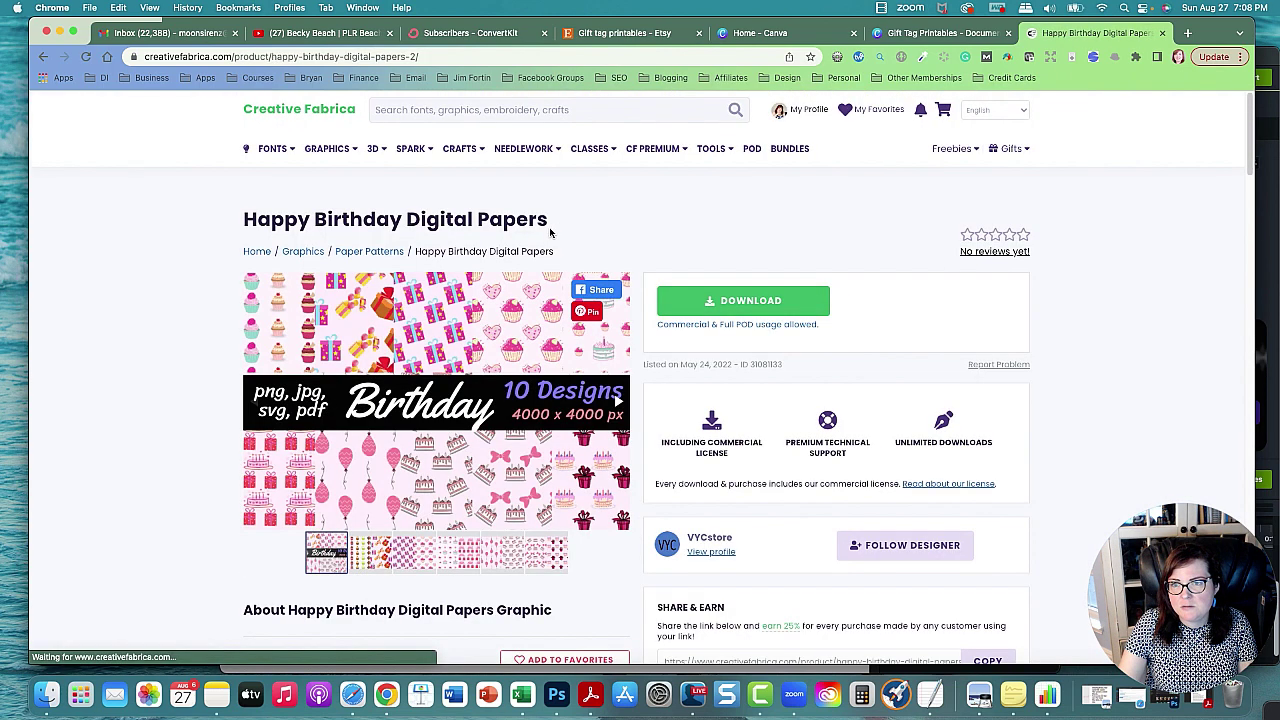
click(729, 304)
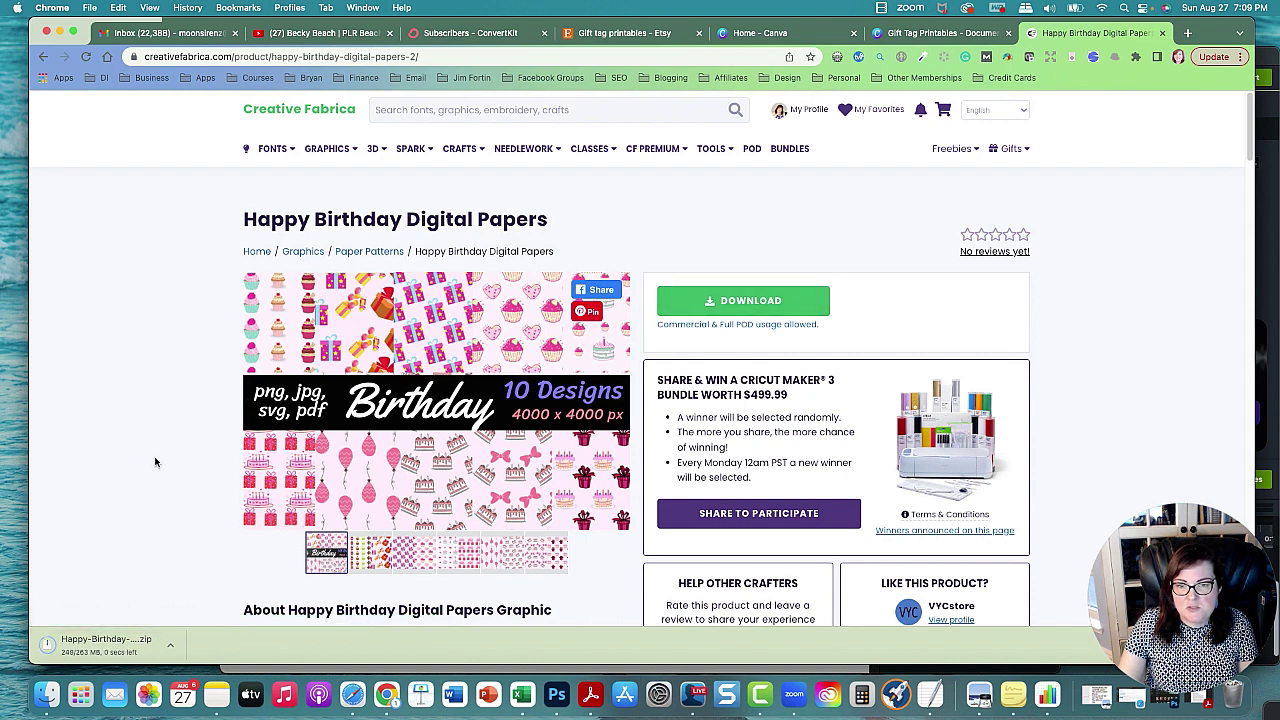
Unzip the Happy Birthday papers archive in Downloads and move the Birthday folder to the Desktop
click(45, 693)
click(45, 693)
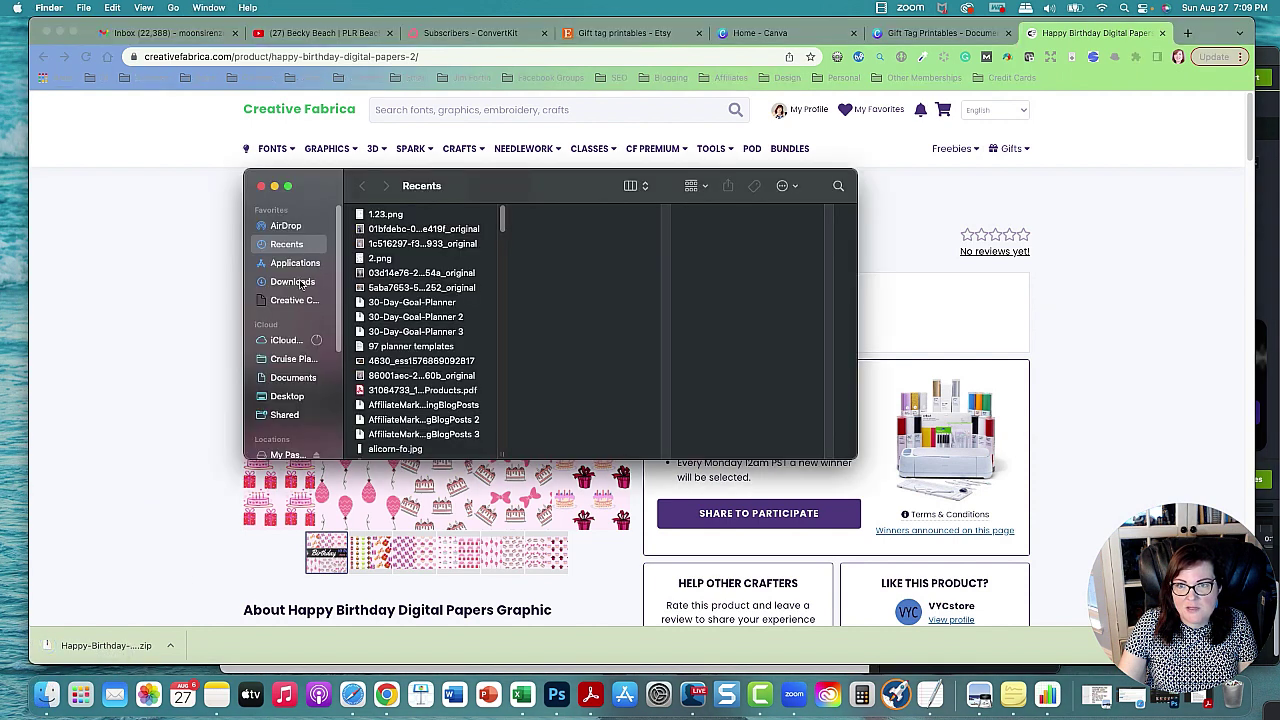
click(292, 282)
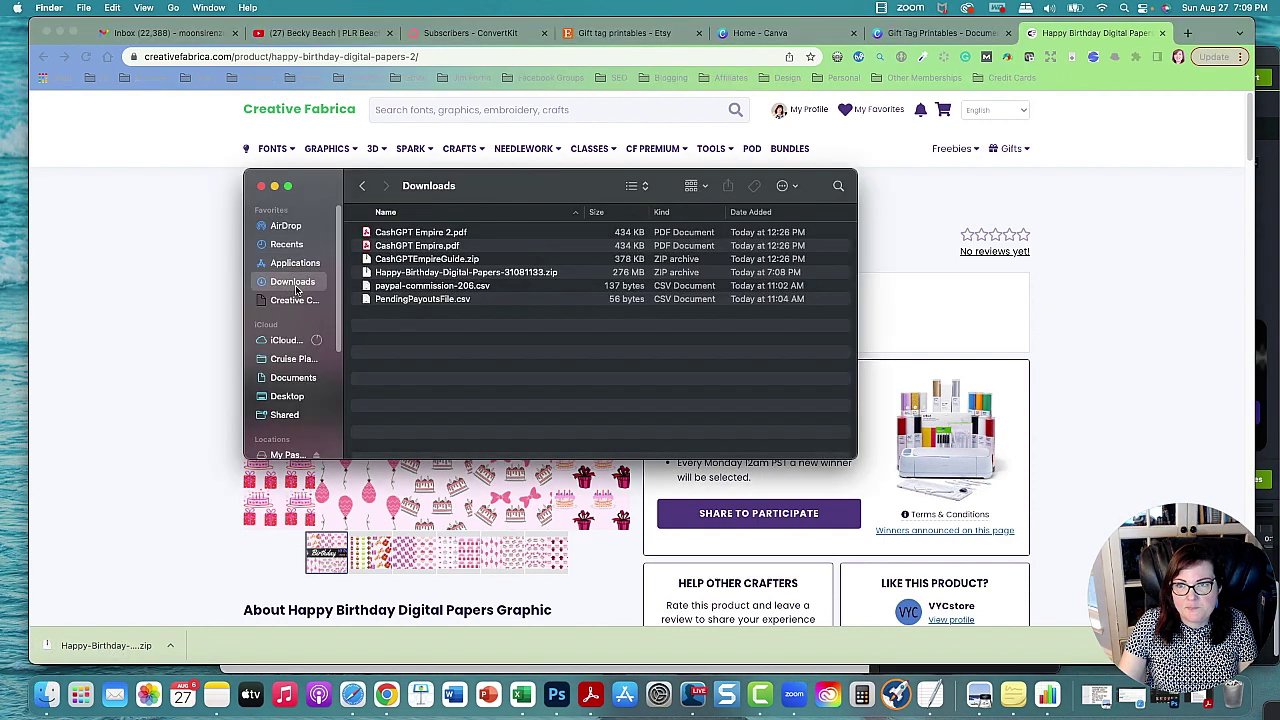
double_click(407, 274)
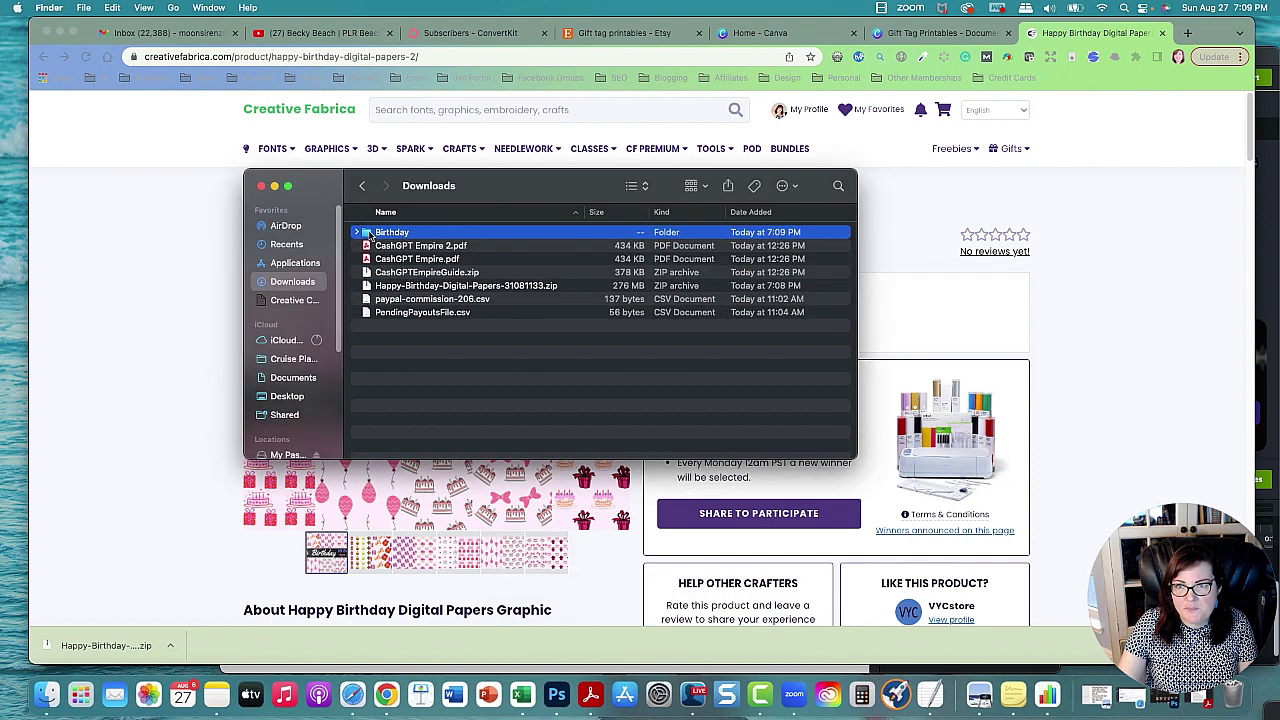
drag(370, 236, 287, 397)
click(286, 397)
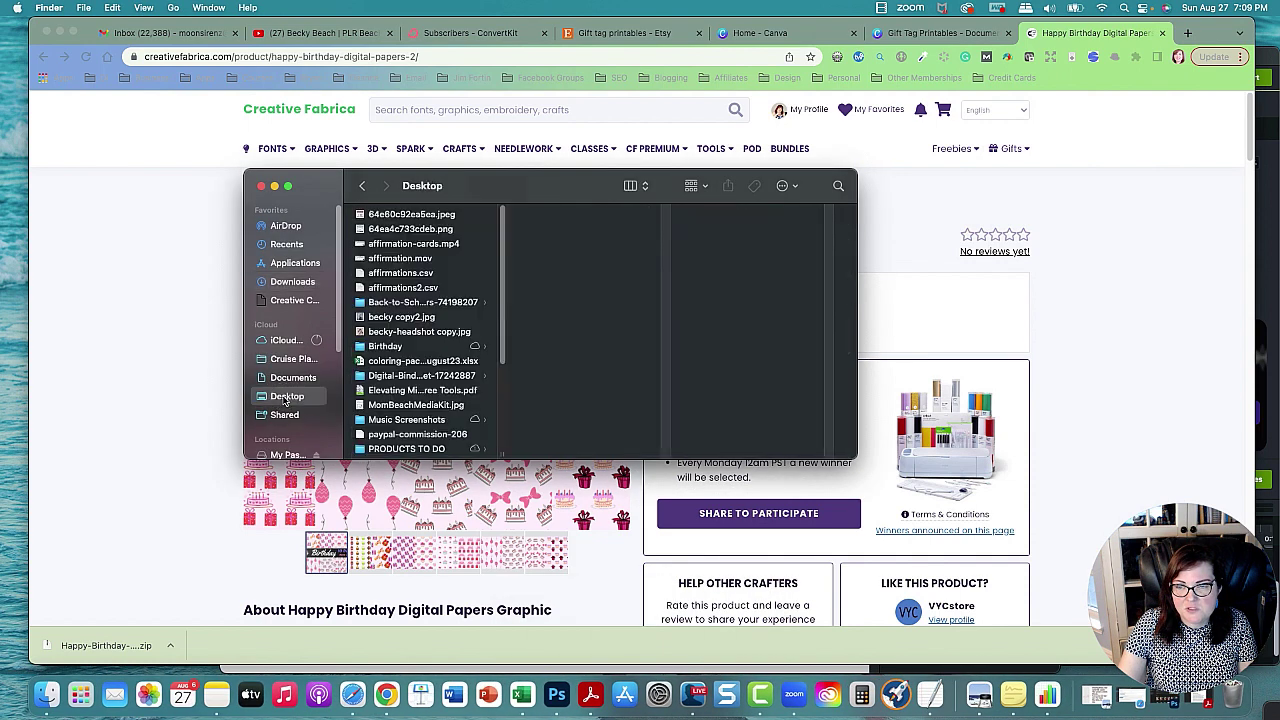
click(158, 347)
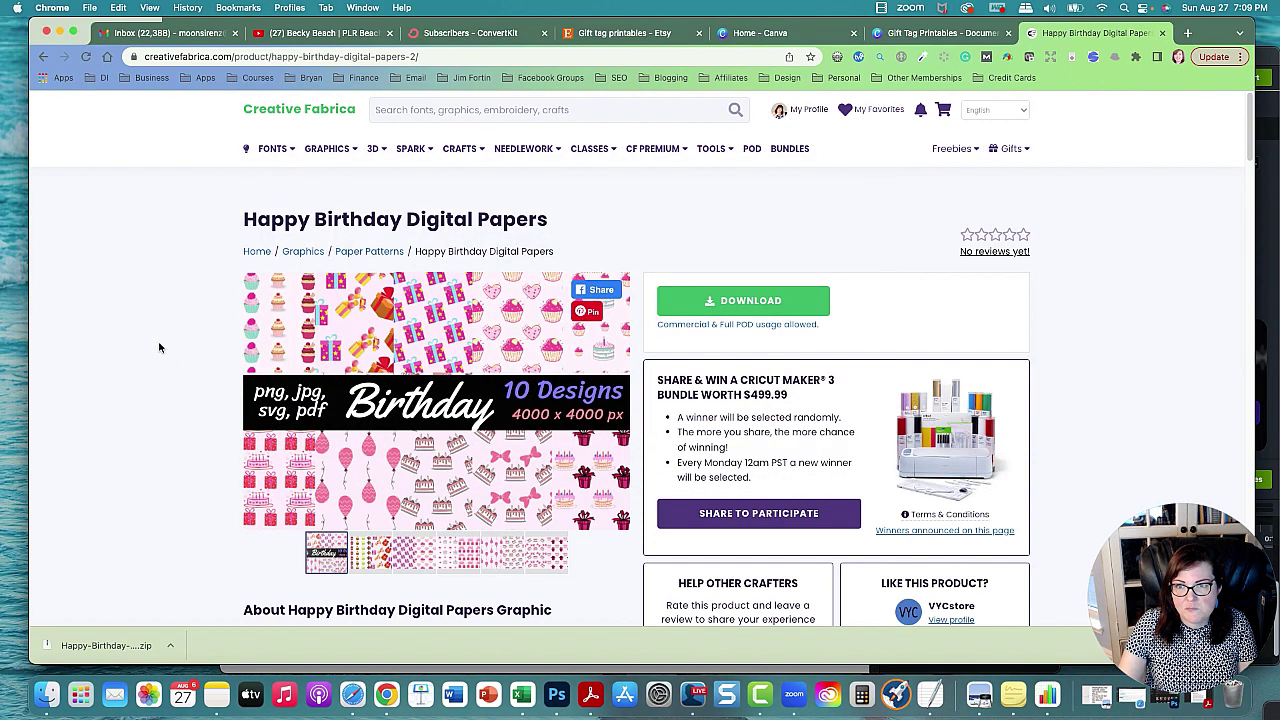
Back in Canva, search the Frames elements for 'tag' and place the tag frame on the page
click(899, 34)
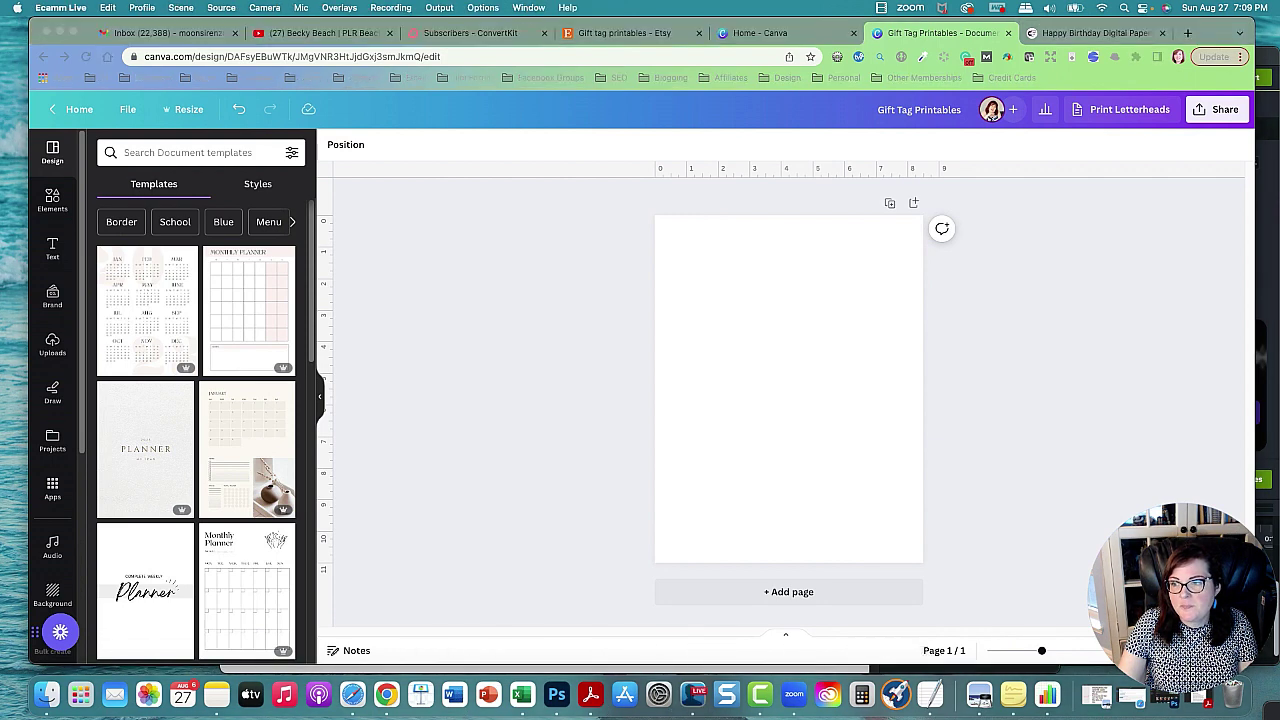
click(52, 200)
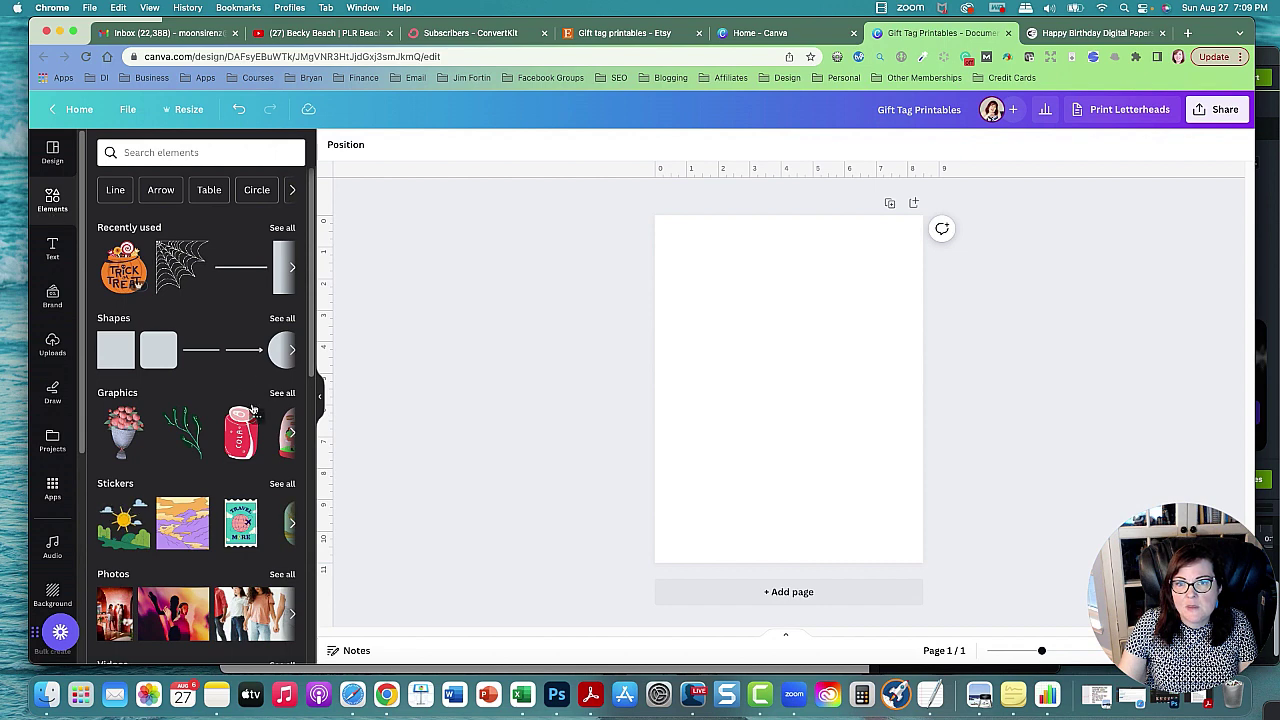
scroll(245, 390, down, 10)
scroll(247, 392, down, 5)
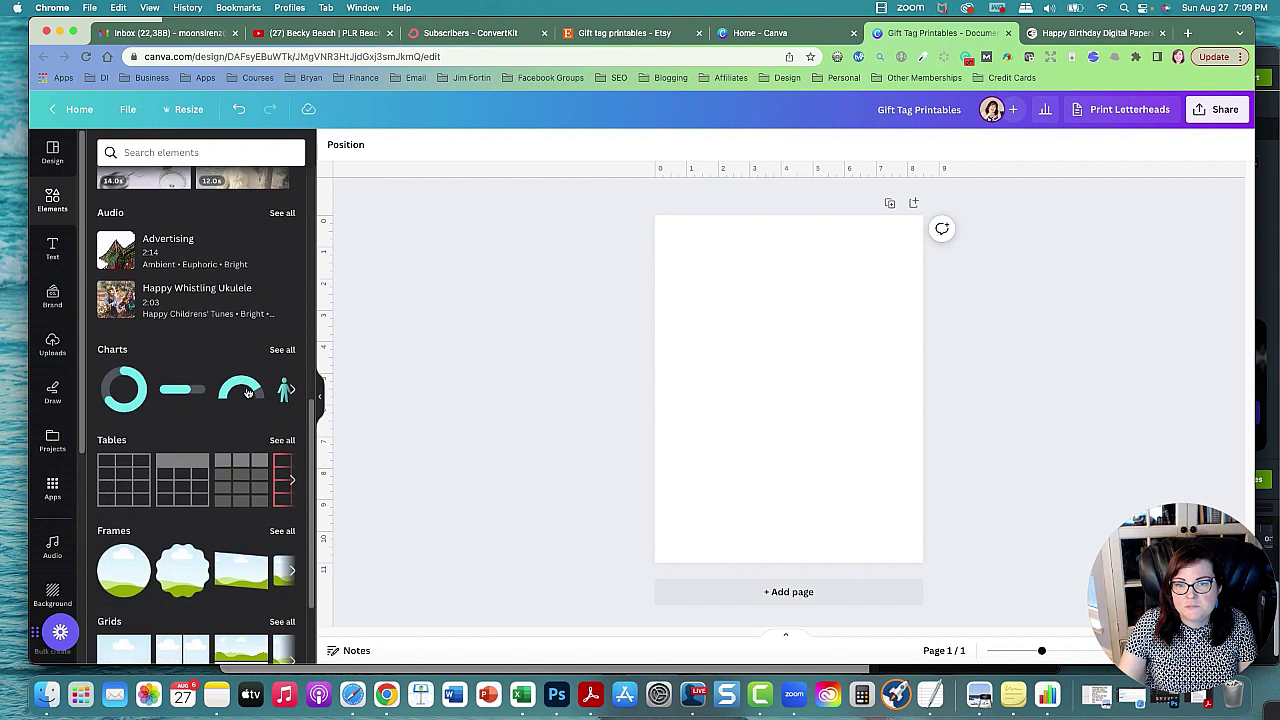
click(281, 432)
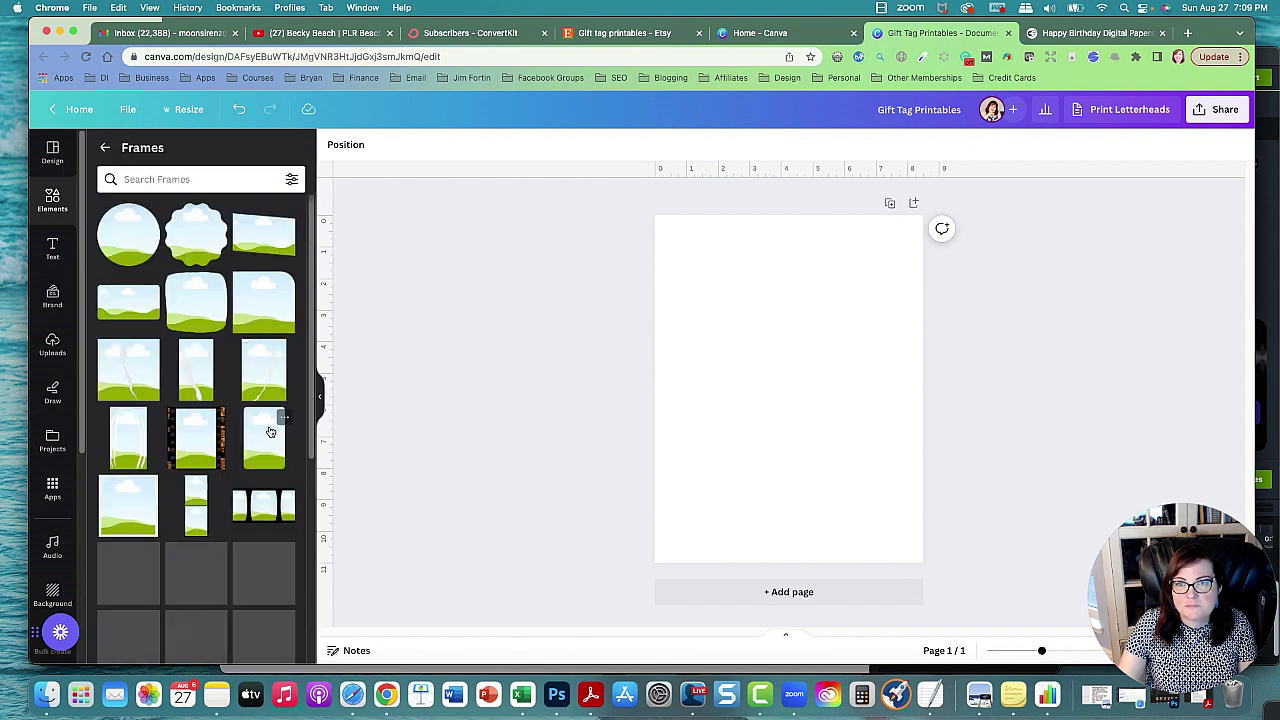
click(158, 182)
text(tag)
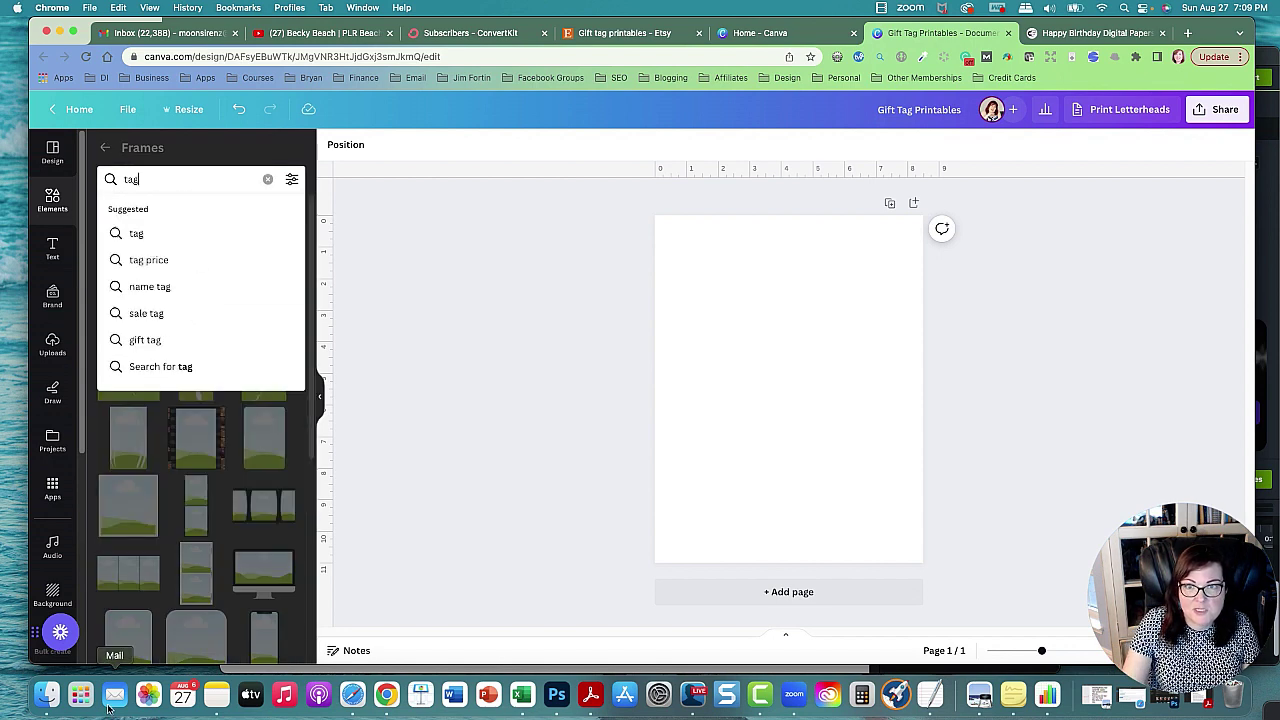
key(Return)
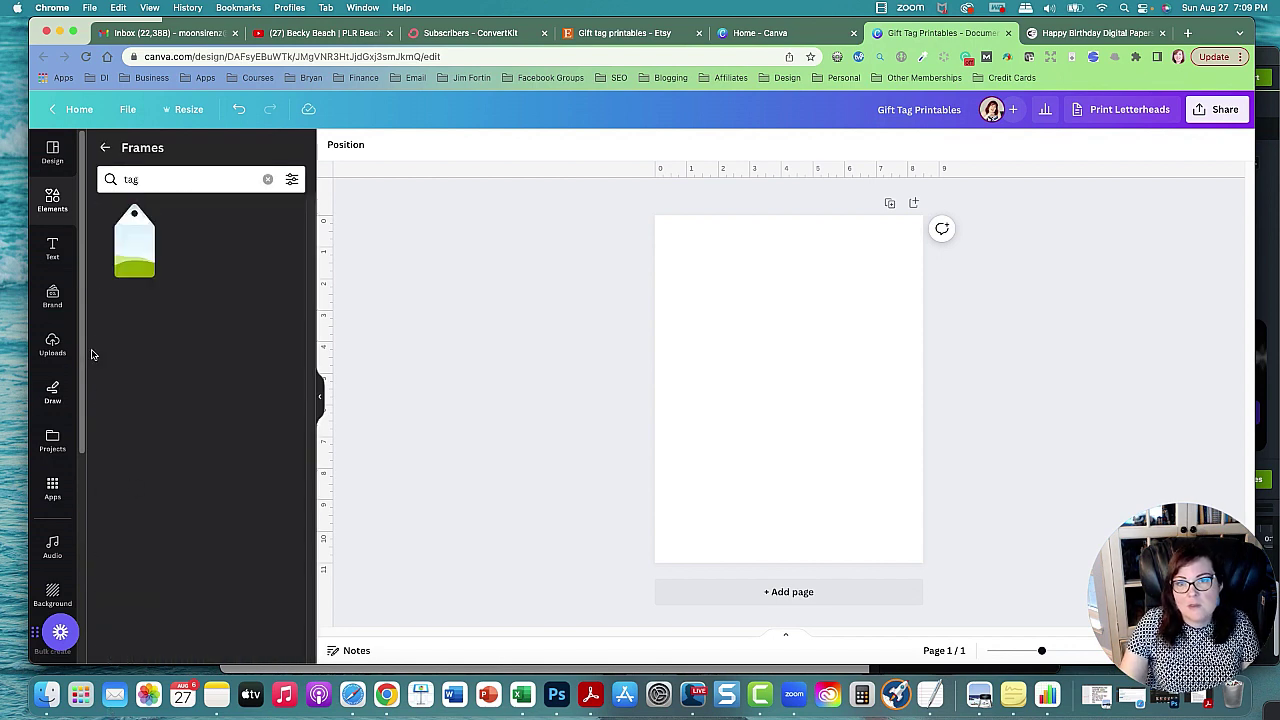
click(134, 240)
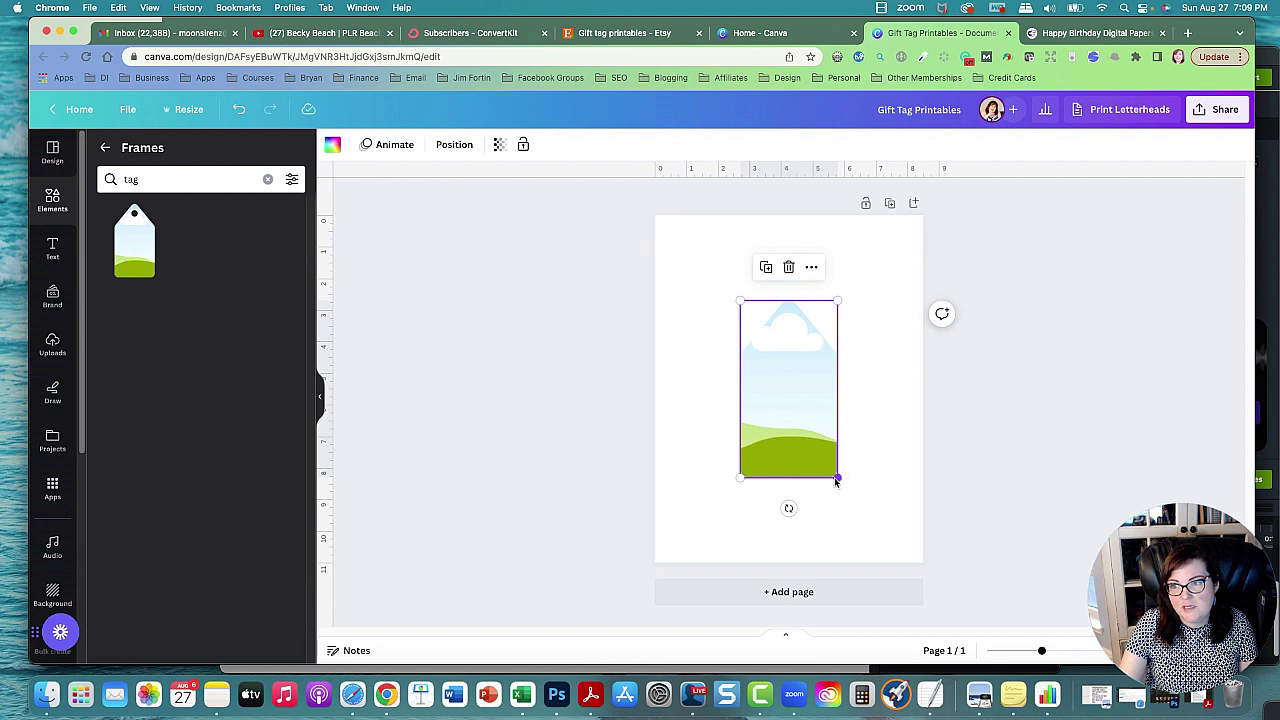
Shrink the tag frame, copy it into a row of three, then duplicate that row below
drag(836, 478, 751, 367)
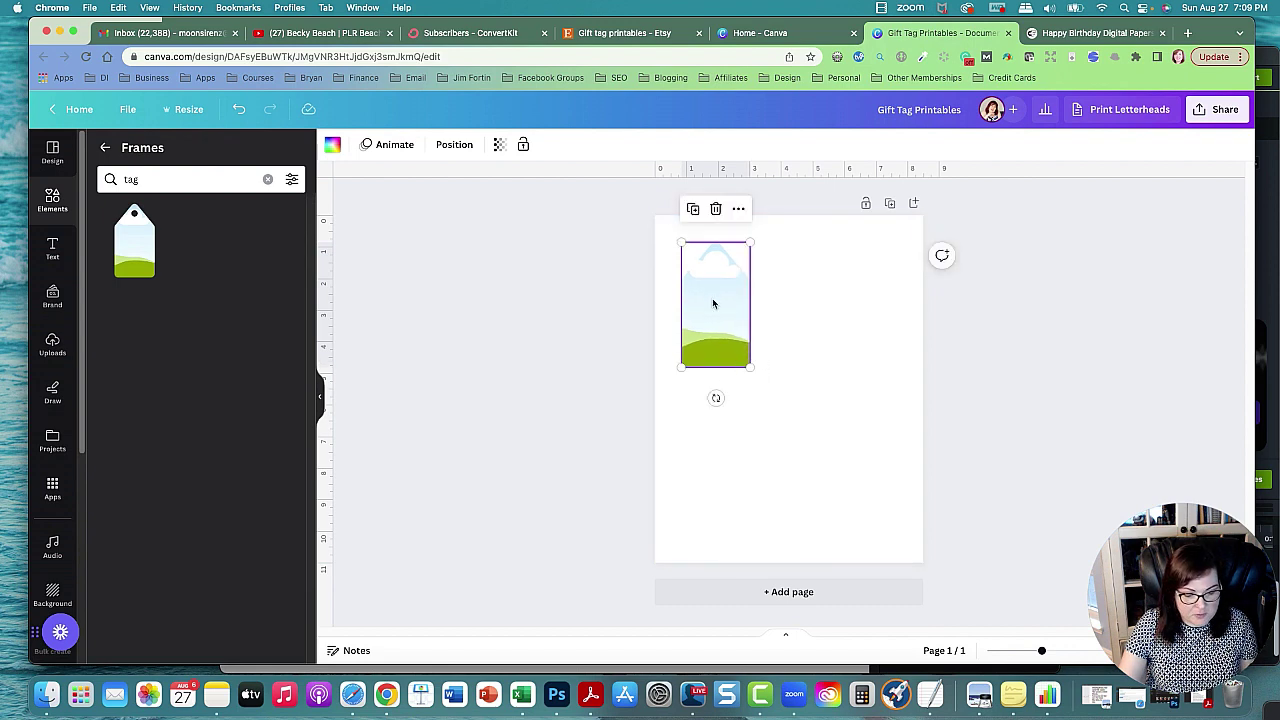
drag(719, 302, 869, 295)
shift+click(800, 311)
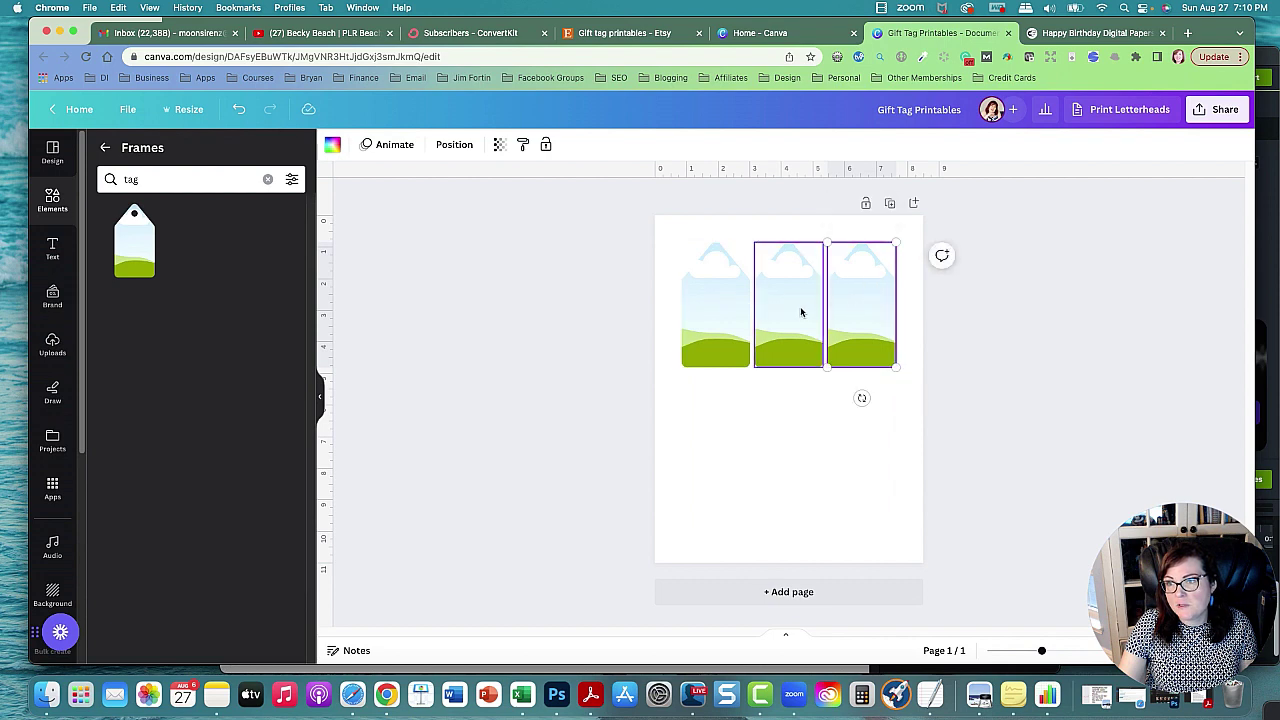
shift+click(716, 306)
drag(794, 297, 793, 457)
click(1012, 395)
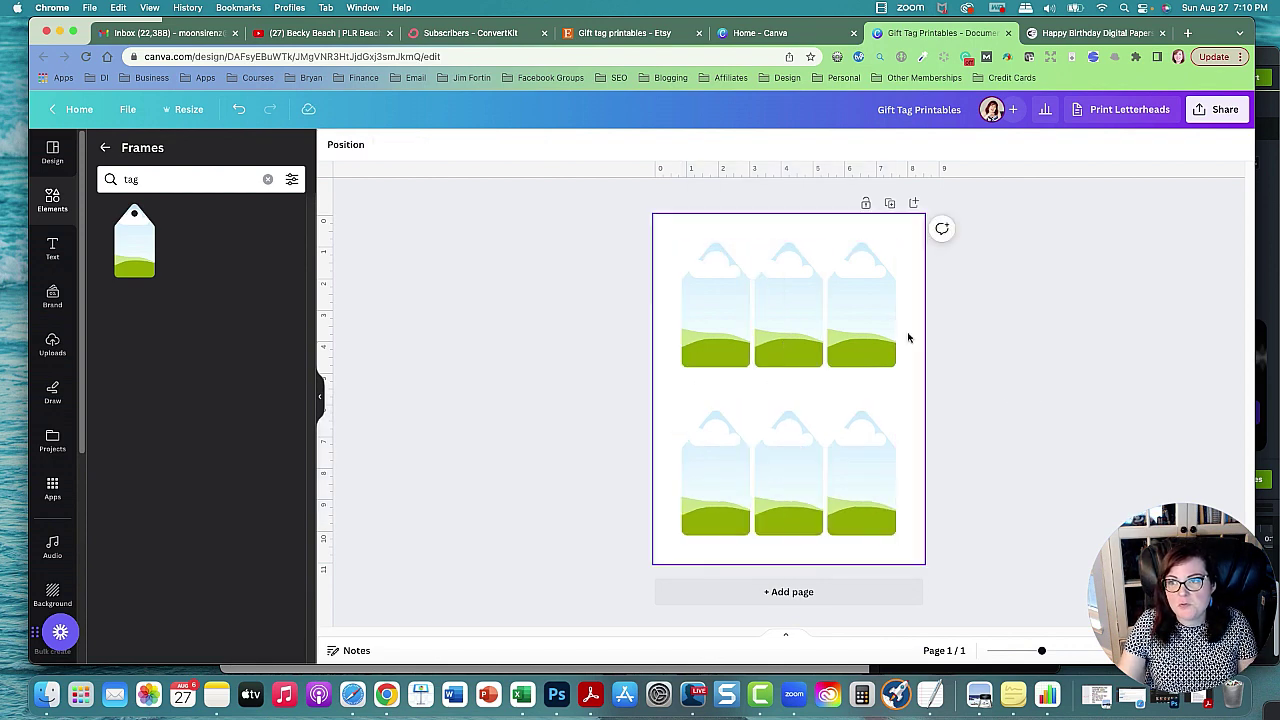
click(267, 179)
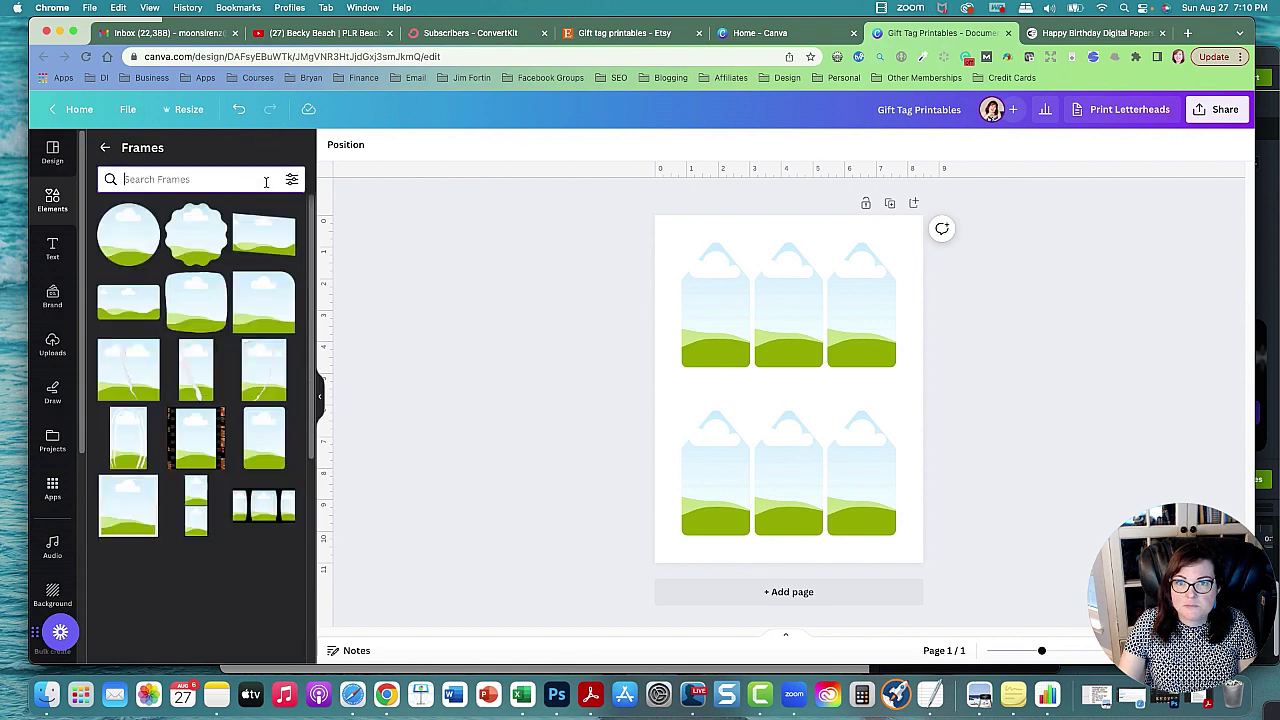
Upload the balloon pattern 4.jpg from Desktop > Birthday > JPG
click(52, 344)
click(185, 190)
click(224, 276)
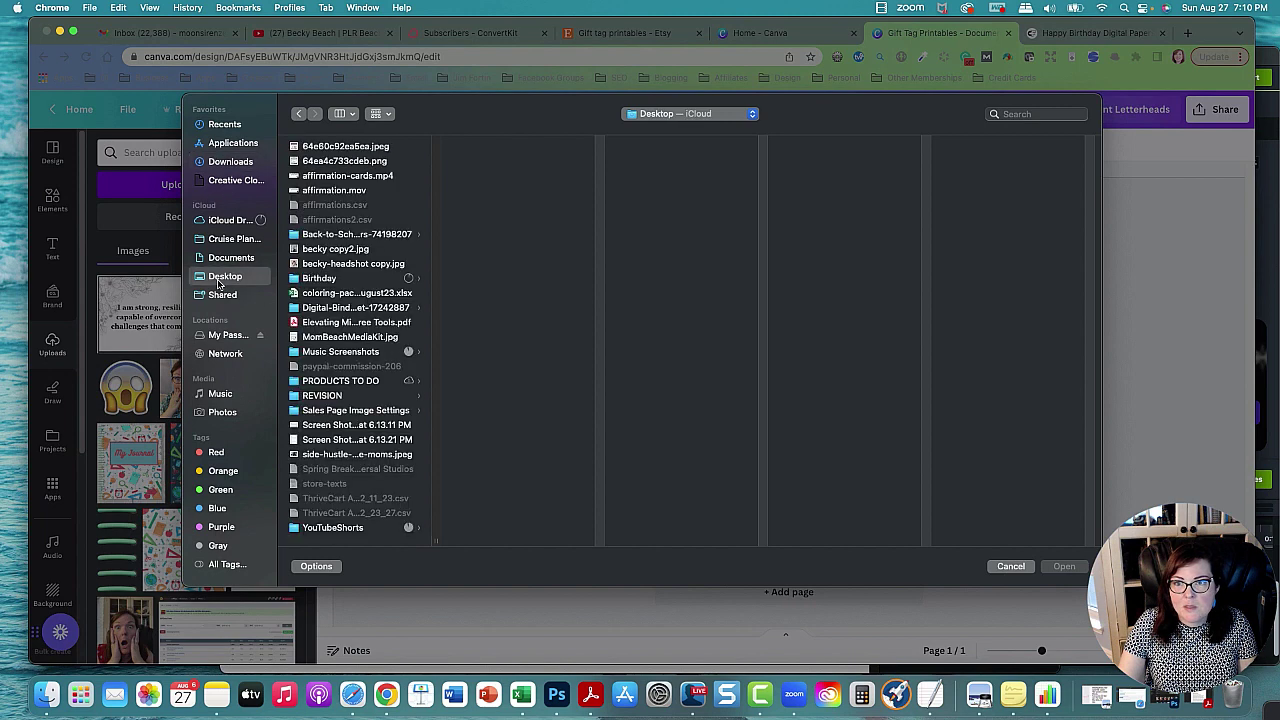
click(318, 279)
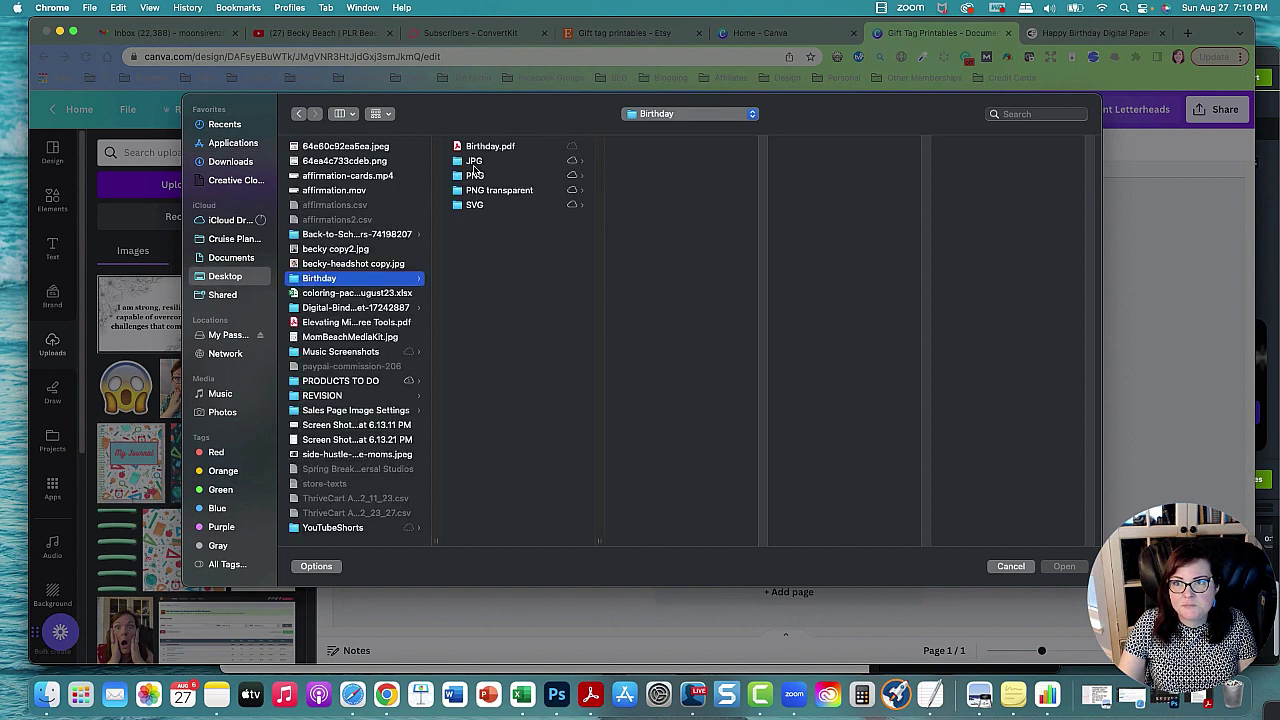
click(475, 162)
click(628, 150)
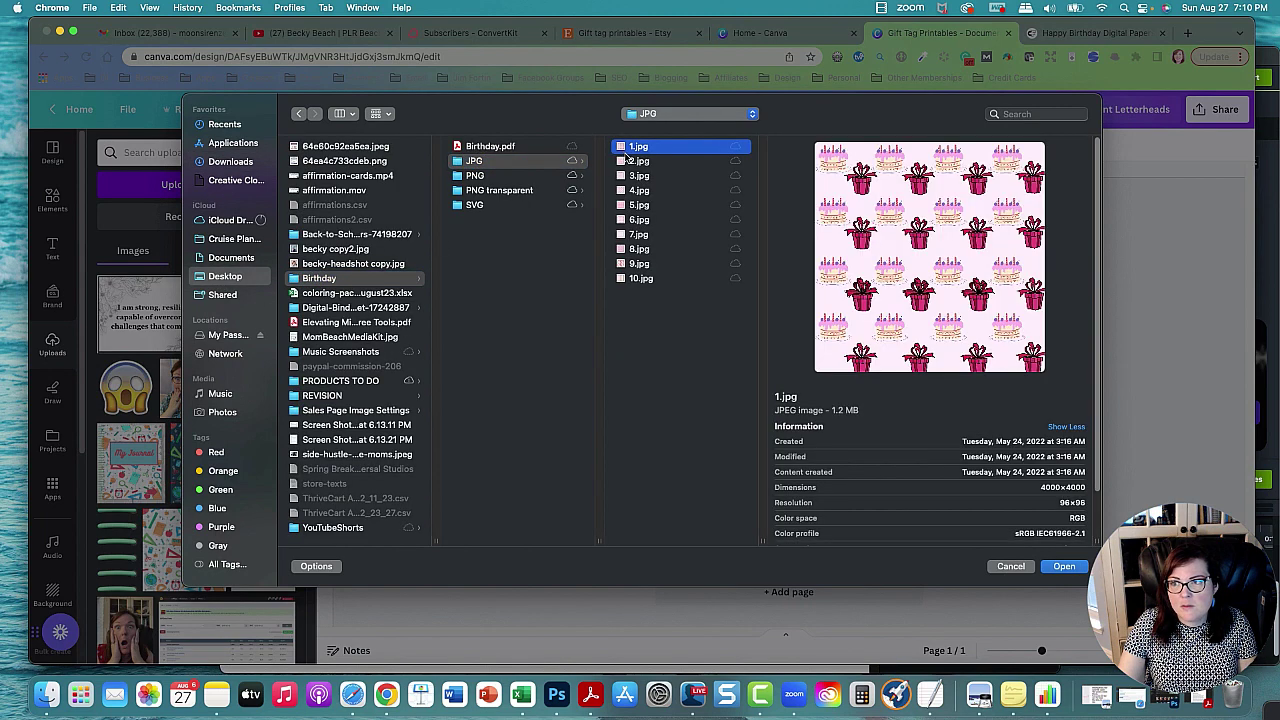
click(632, 162)
click(632, 177)
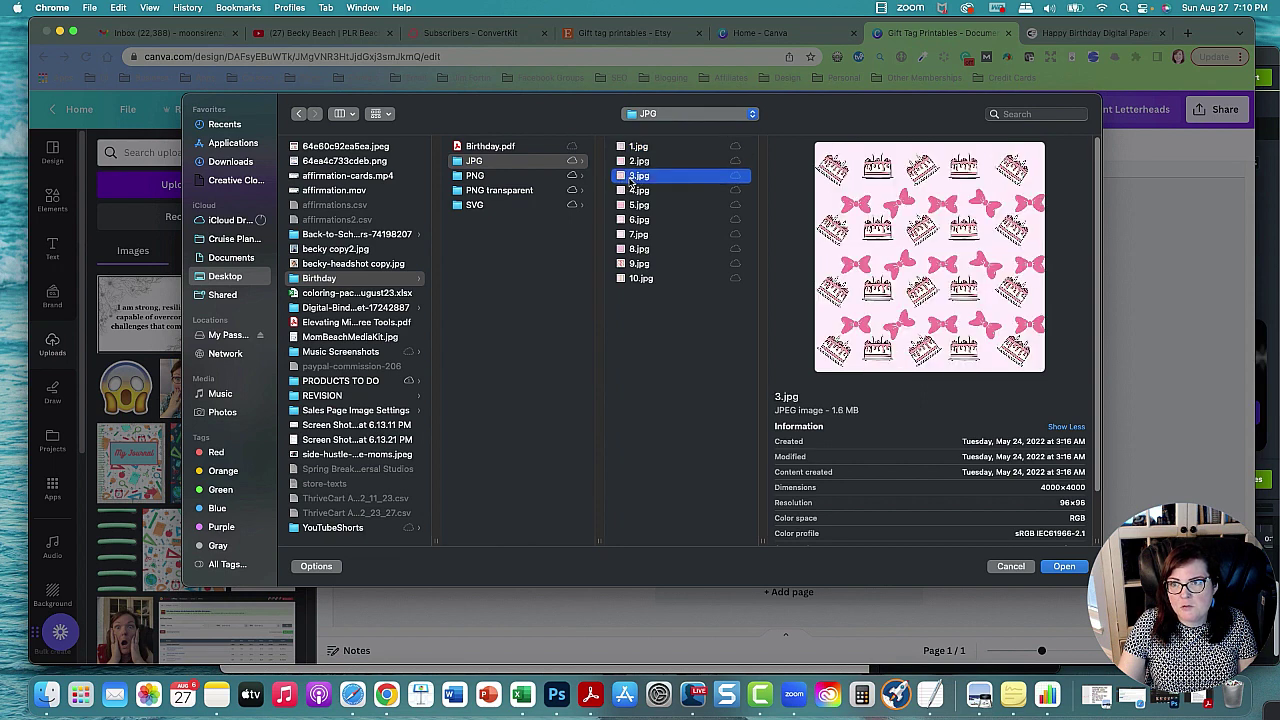
click(634, 191)
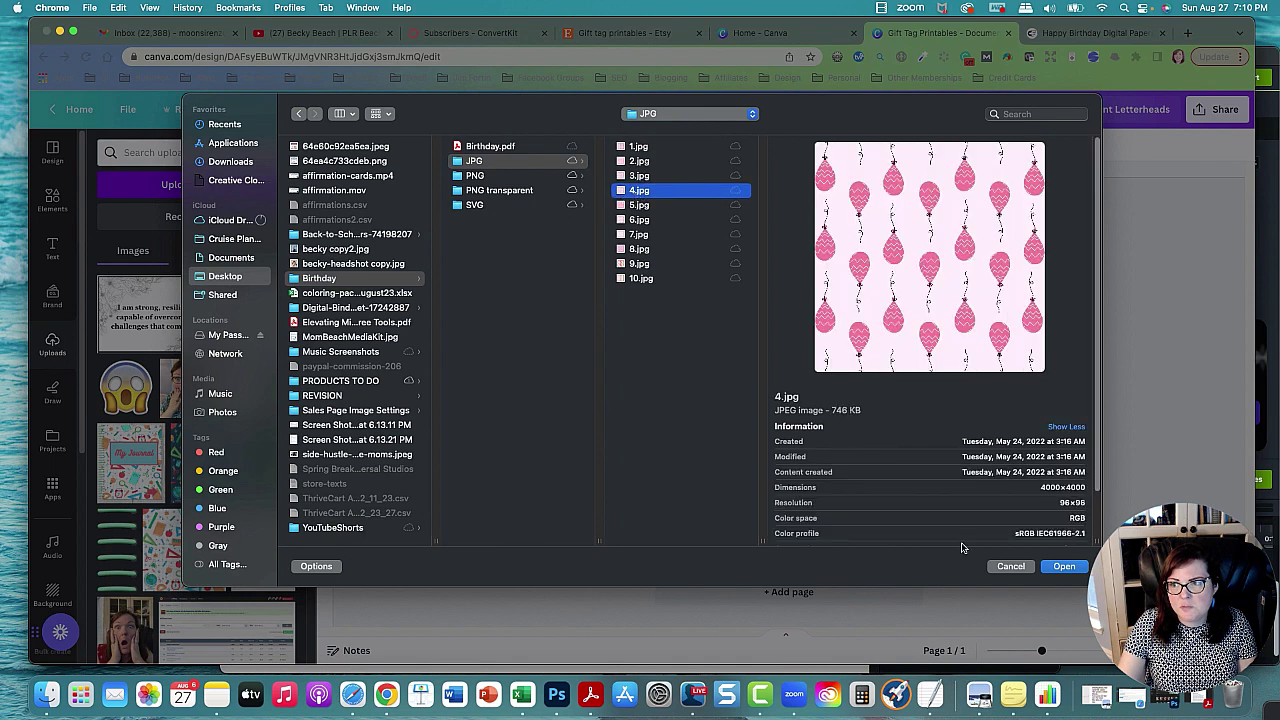
click(1064, 566)
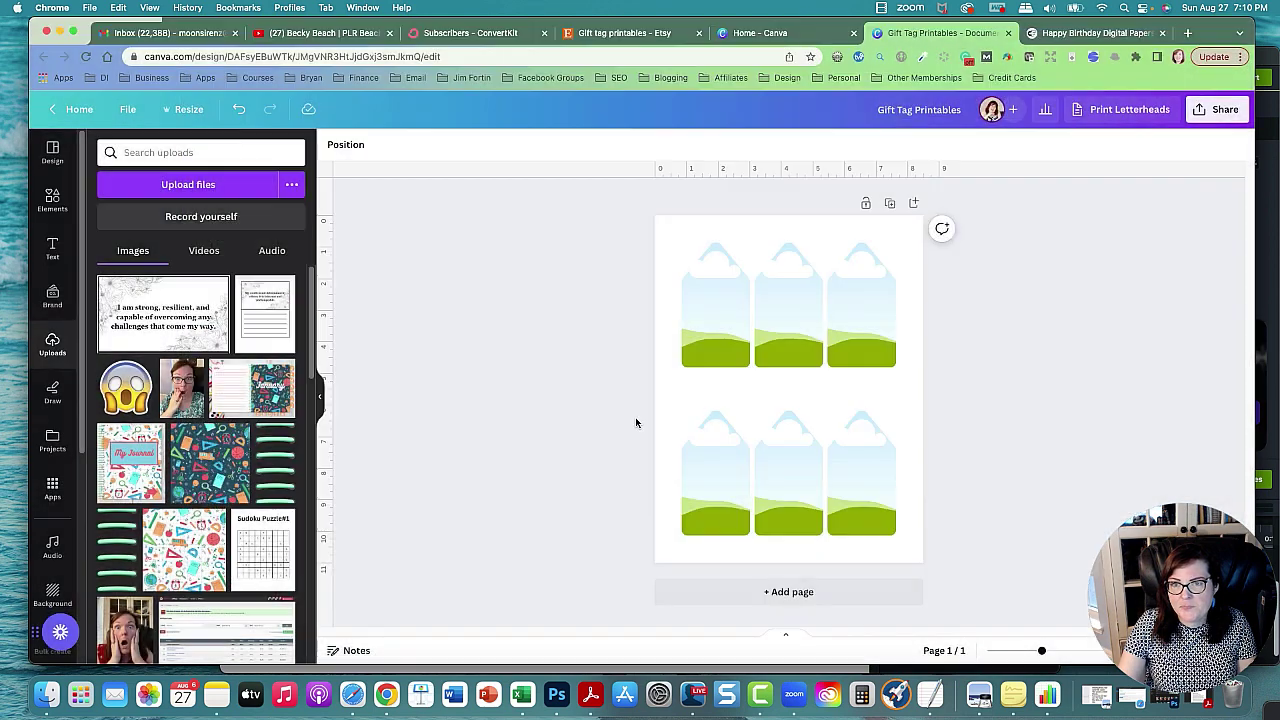
Upload the cupcake pattern 6.jpg and the cake pattern 7.jpg
click(211, 182)
click(310, 220)
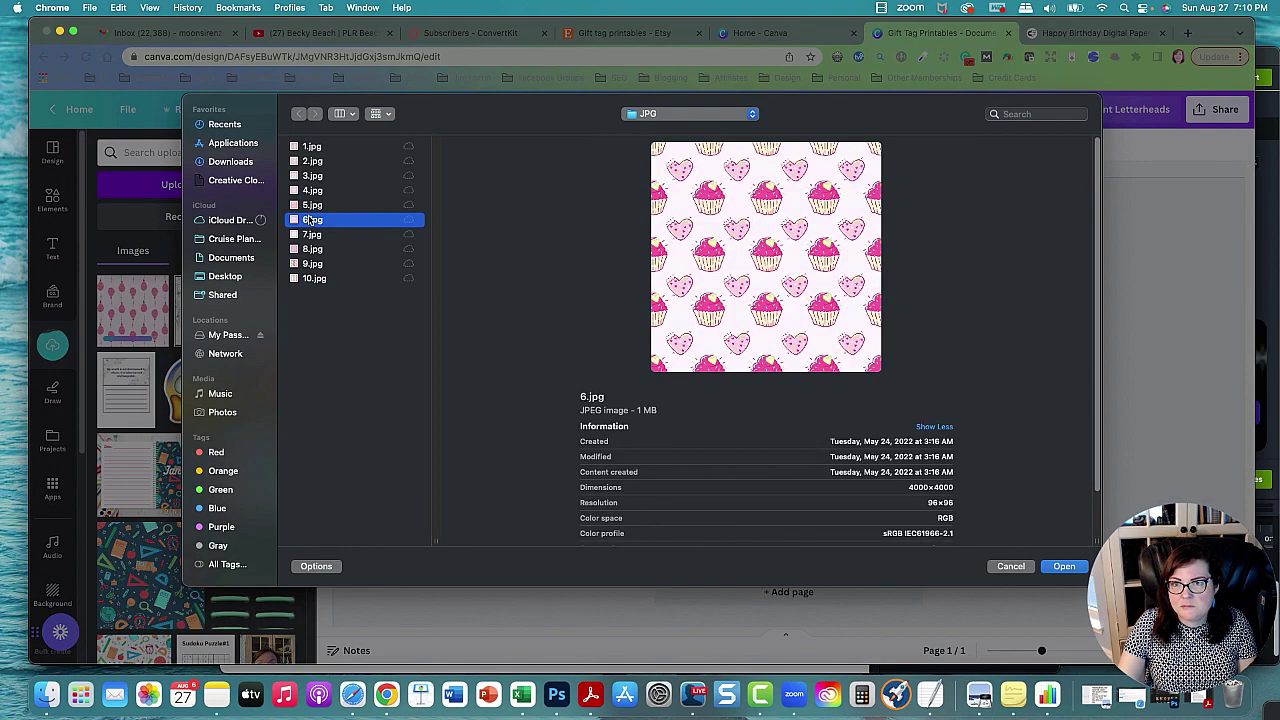
click(1064, 566)
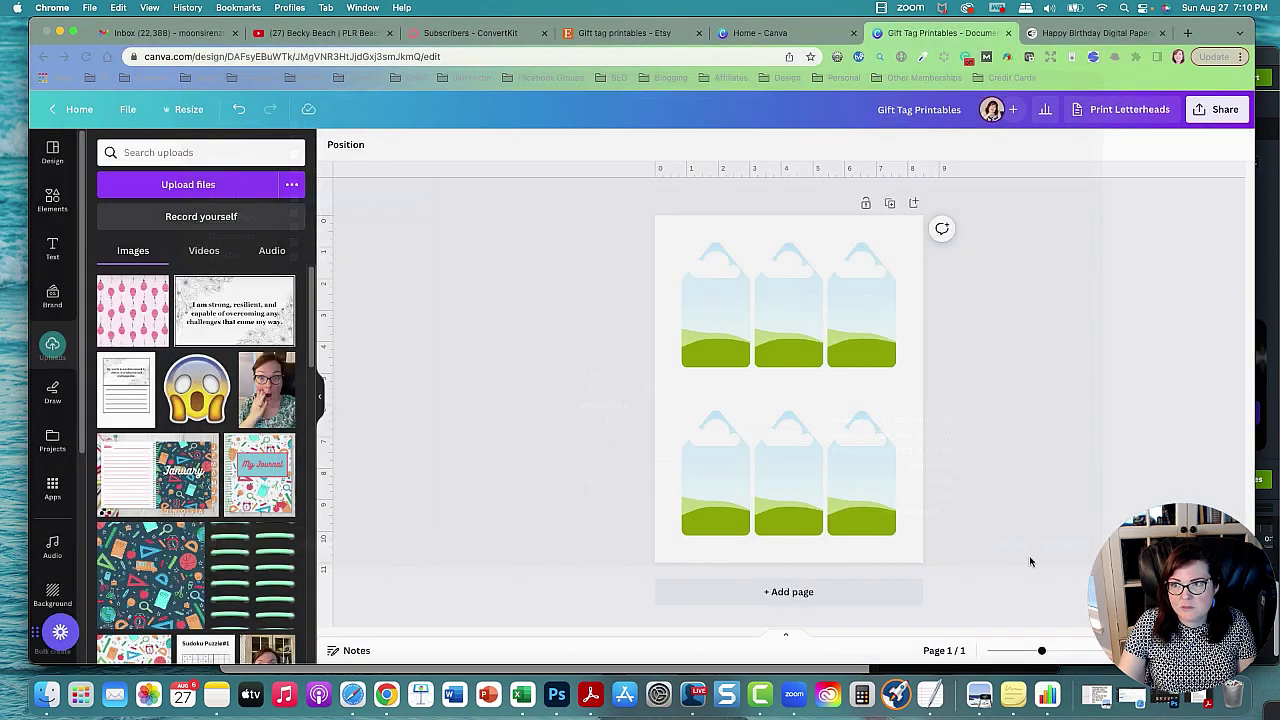
click(213, 188)
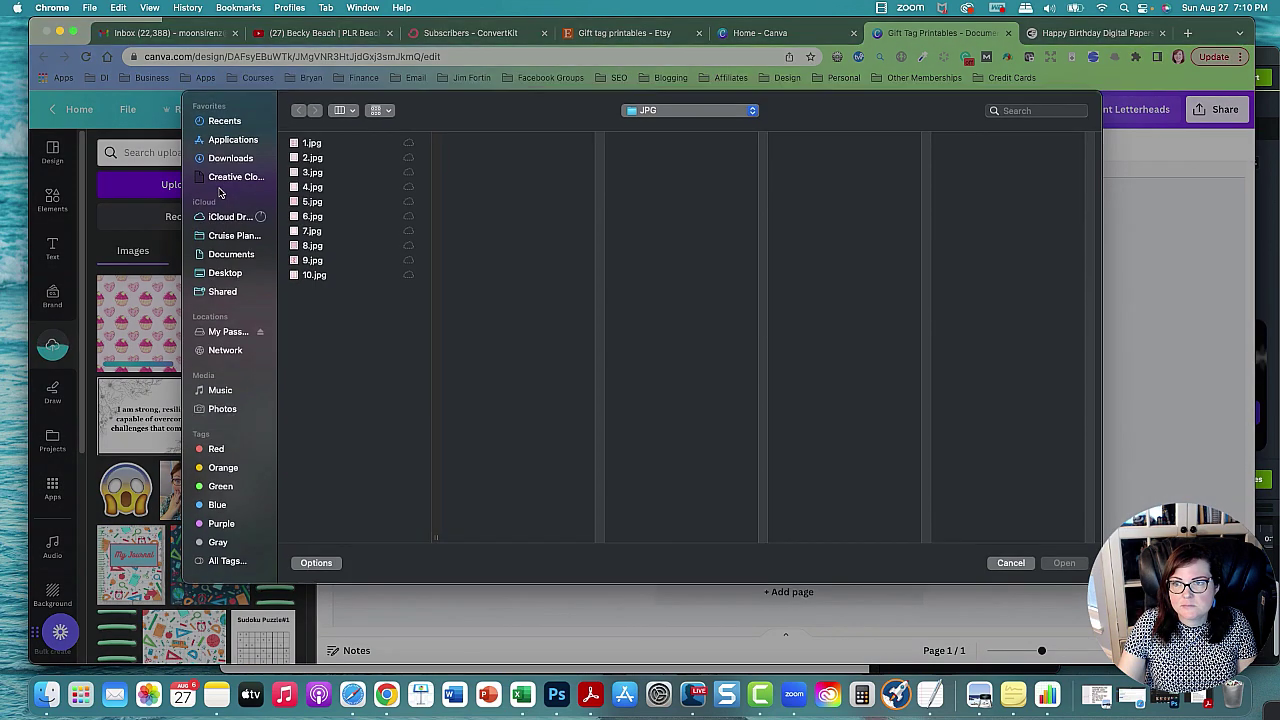
click(312, 264)
click(310, 279)
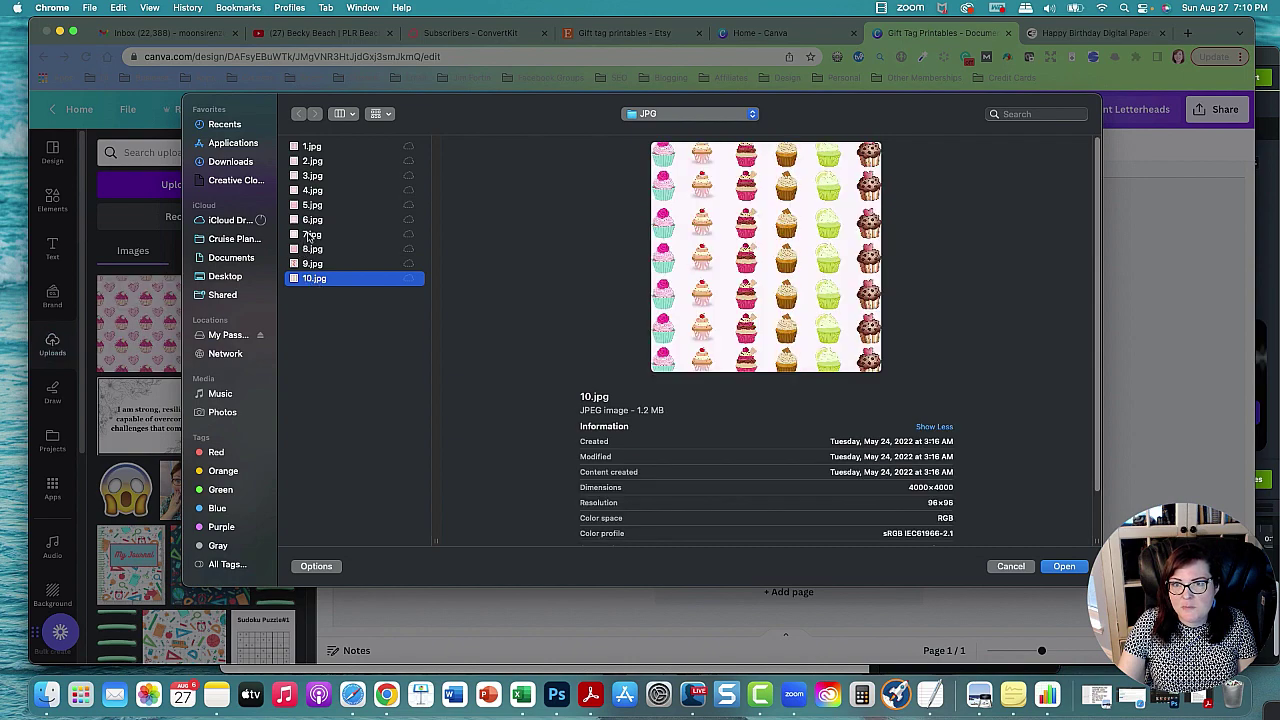
click(311, 235)
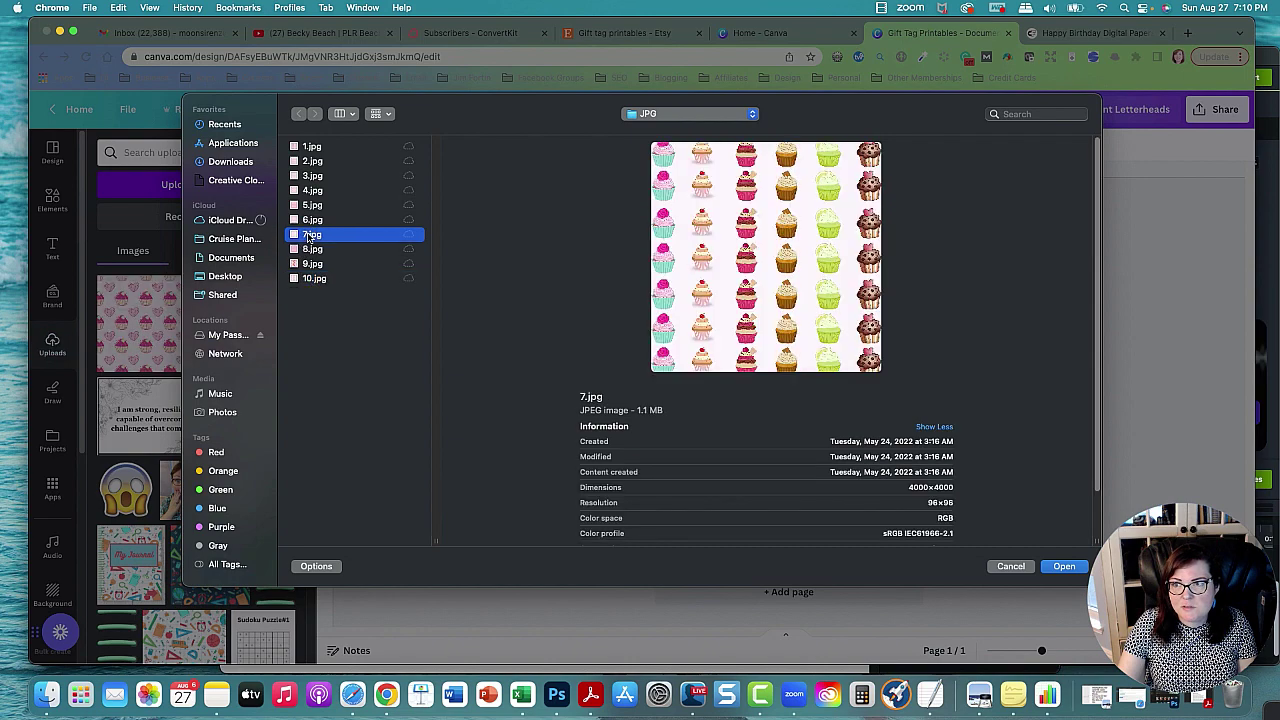
click(1064, 567)
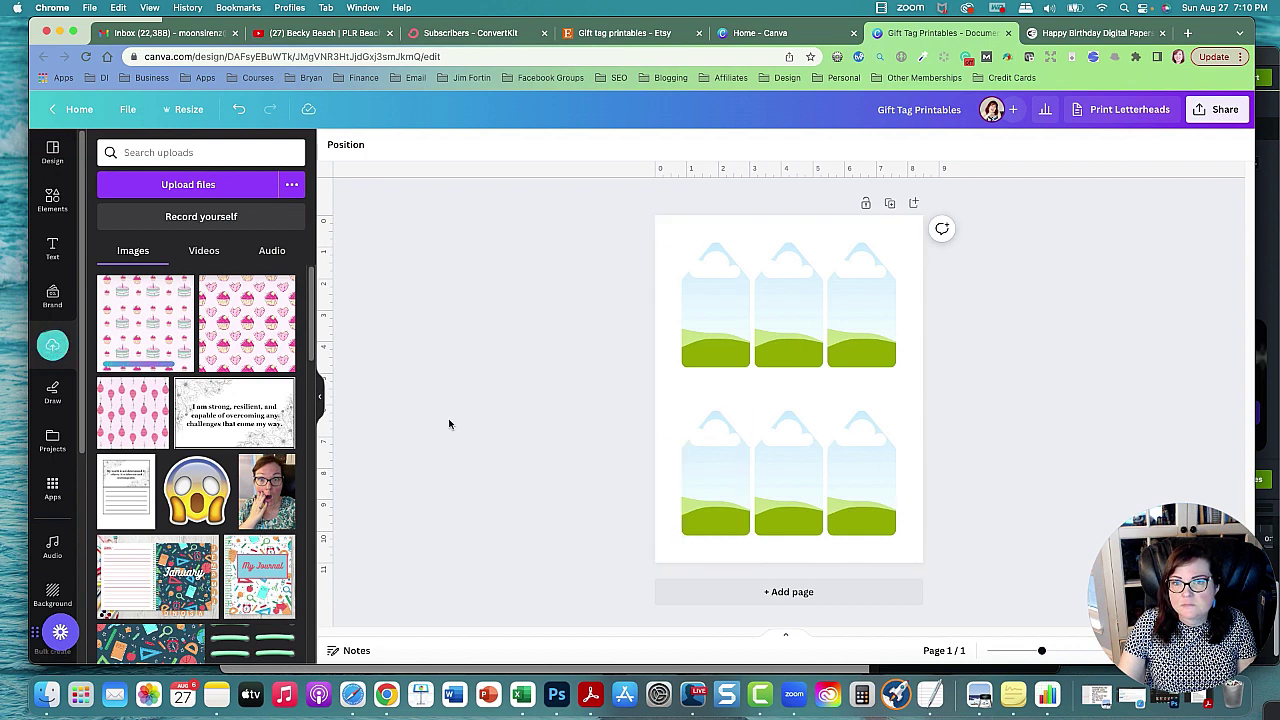
Fill the three top-row tags with the balloon, cupcake and cake patterns
drag(150, 420, 693, 363)
drag(250, 330, 788, 330)
drag(157, 347, 855, 320)
Upload the patterns 2.jpg (bow and cake), 5.jpg and 1.jpg (gift and cake)
click(236, 184)
click(311, 163)
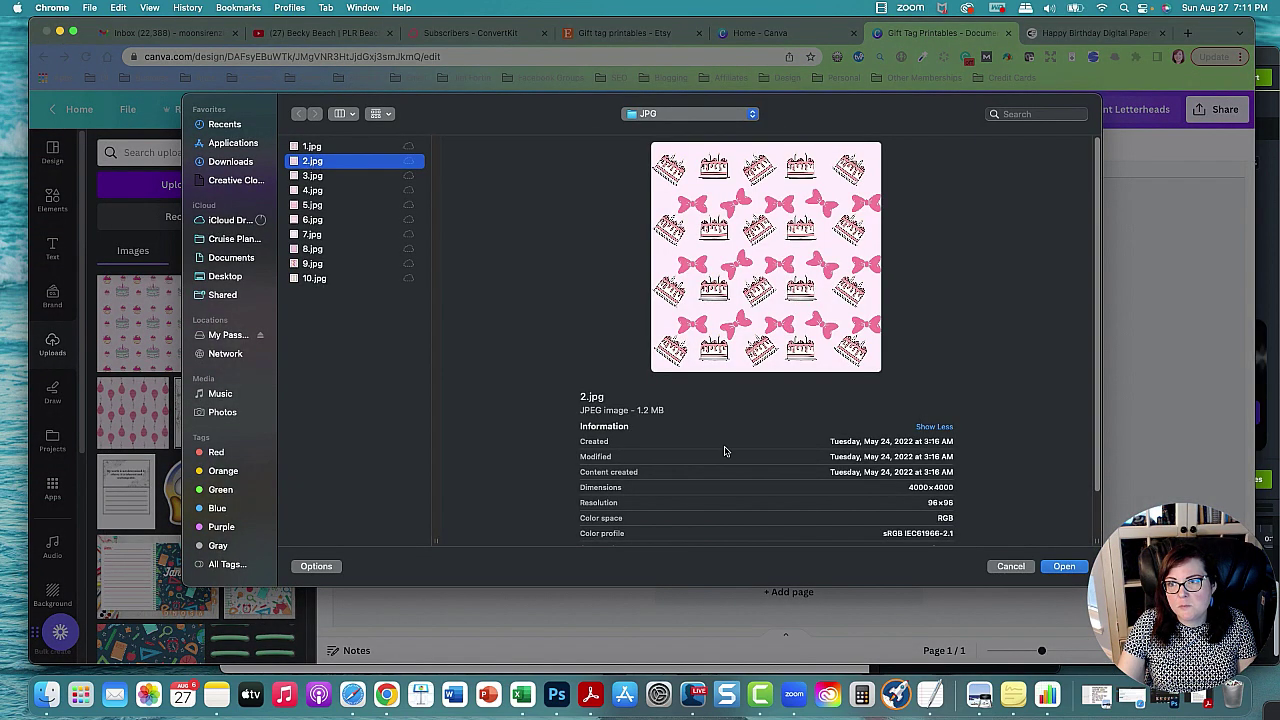
click(1063, 566)
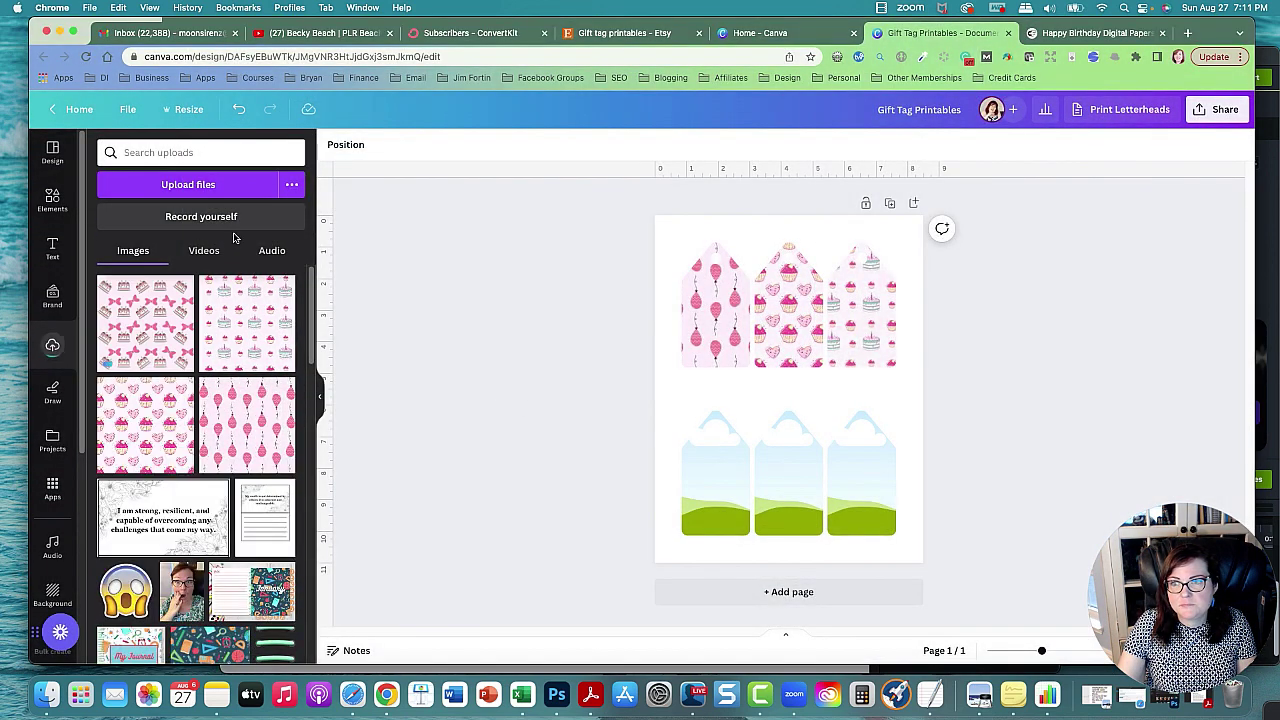
click(210, 186)
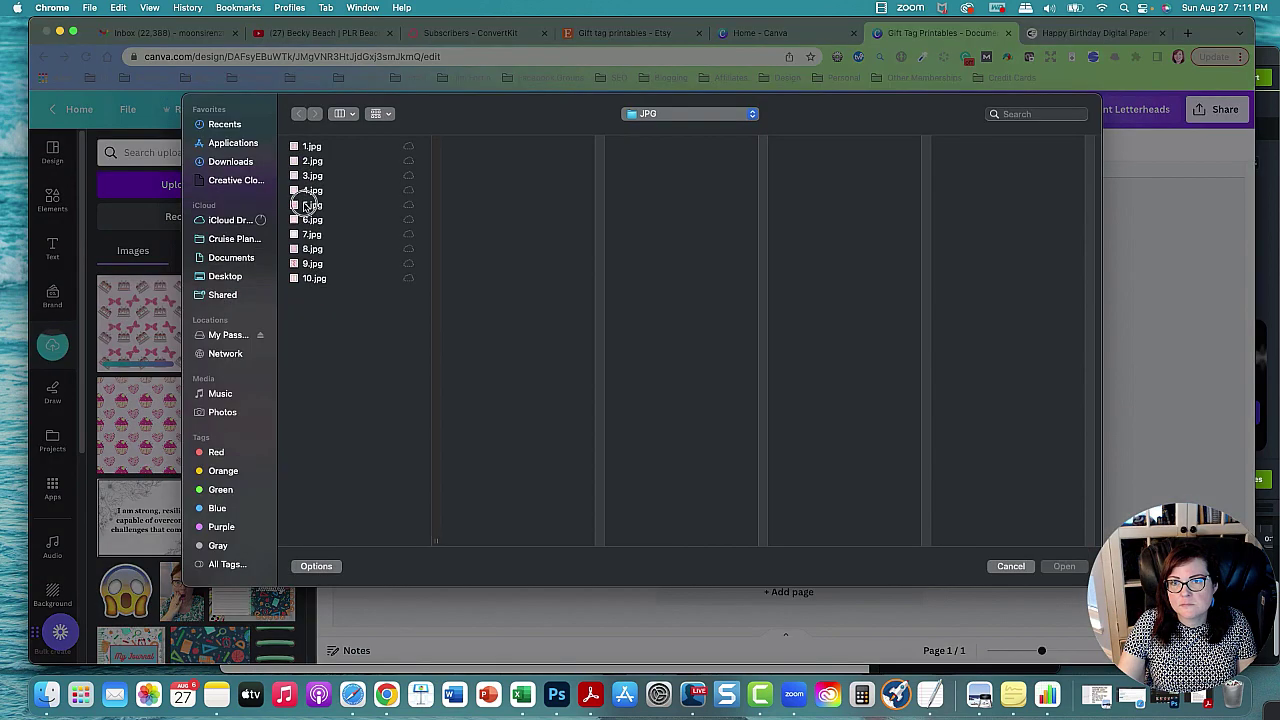
click(309, 205)
click(1064, 566)
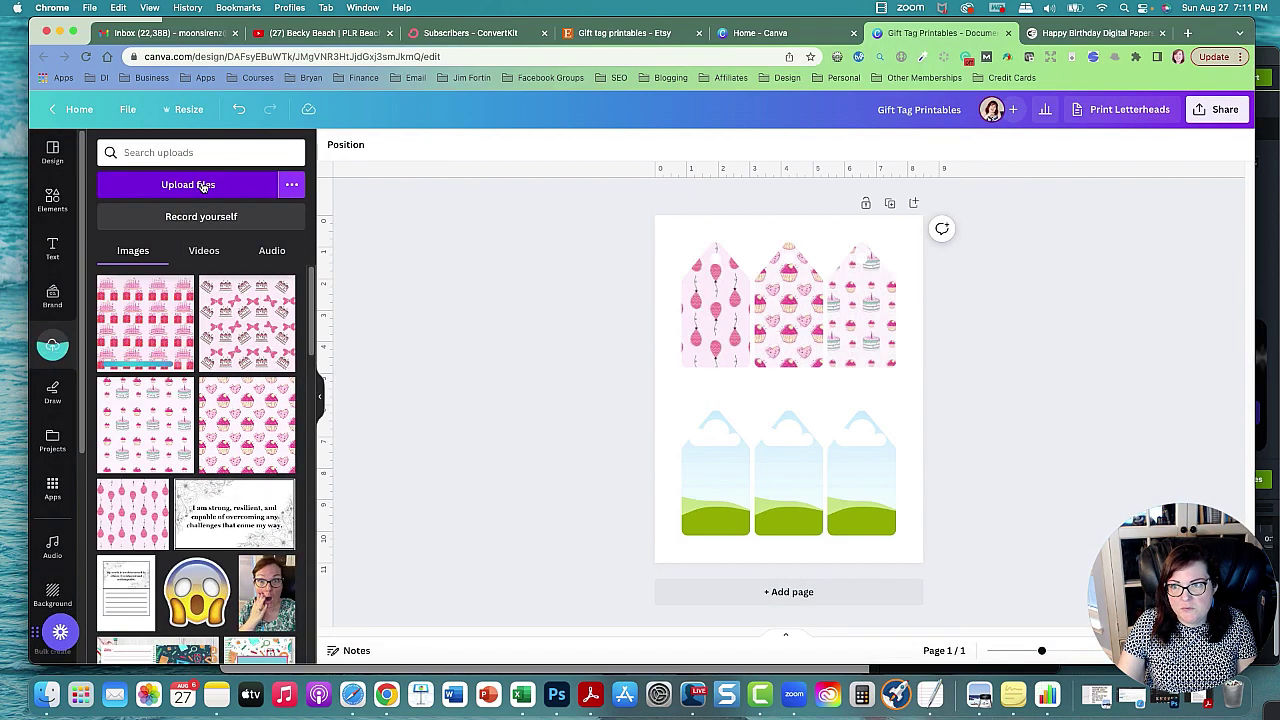
click(200, 184)
click(313, 190)
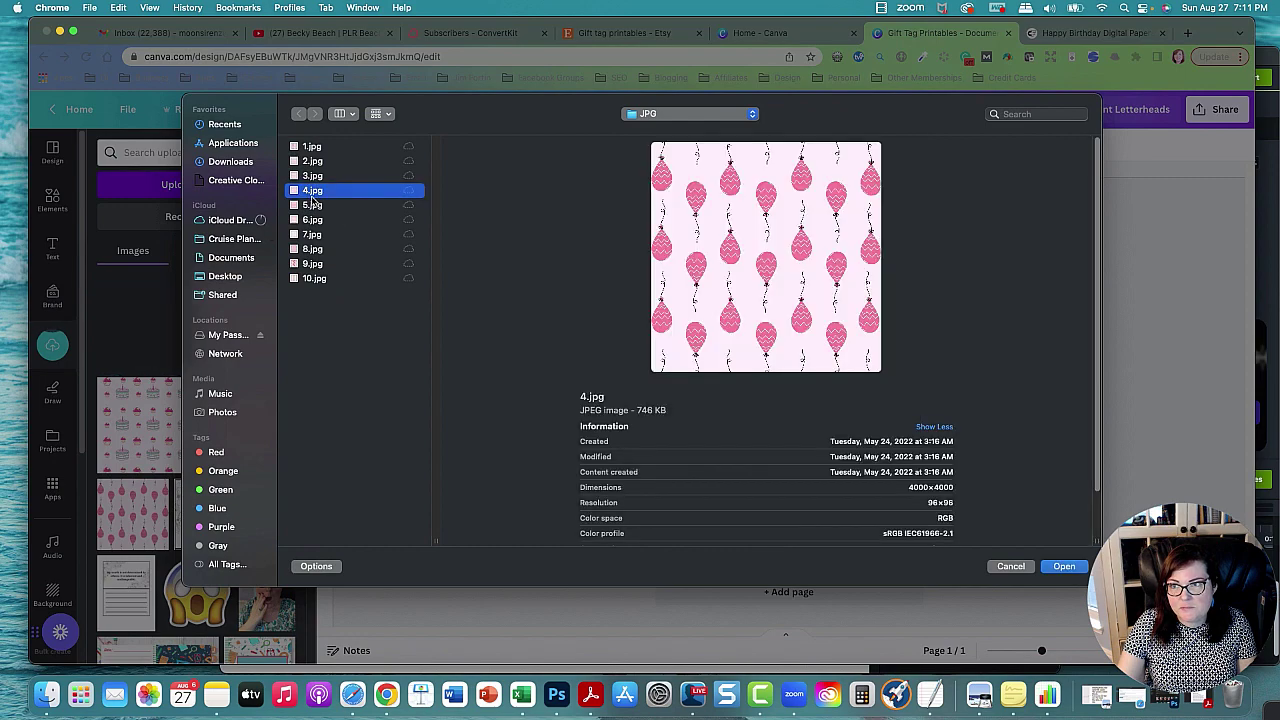
click(313, 161)
click(311, 146)
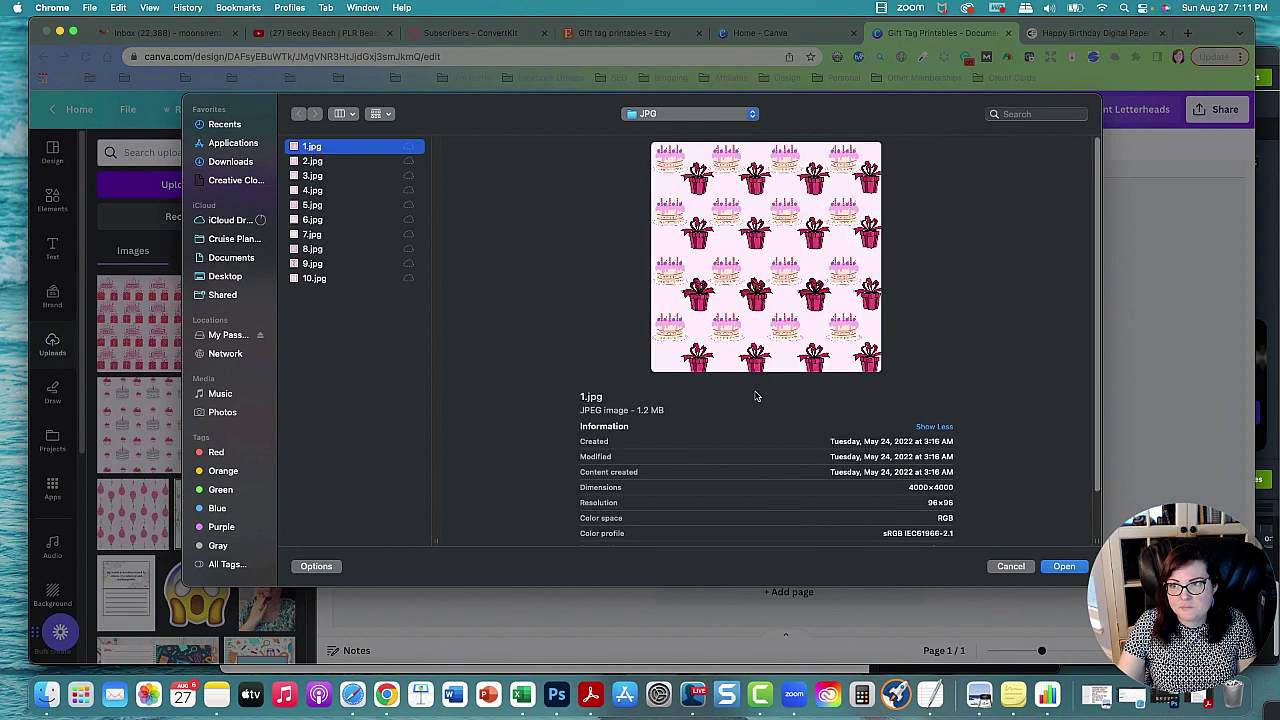
click(1067, 566)
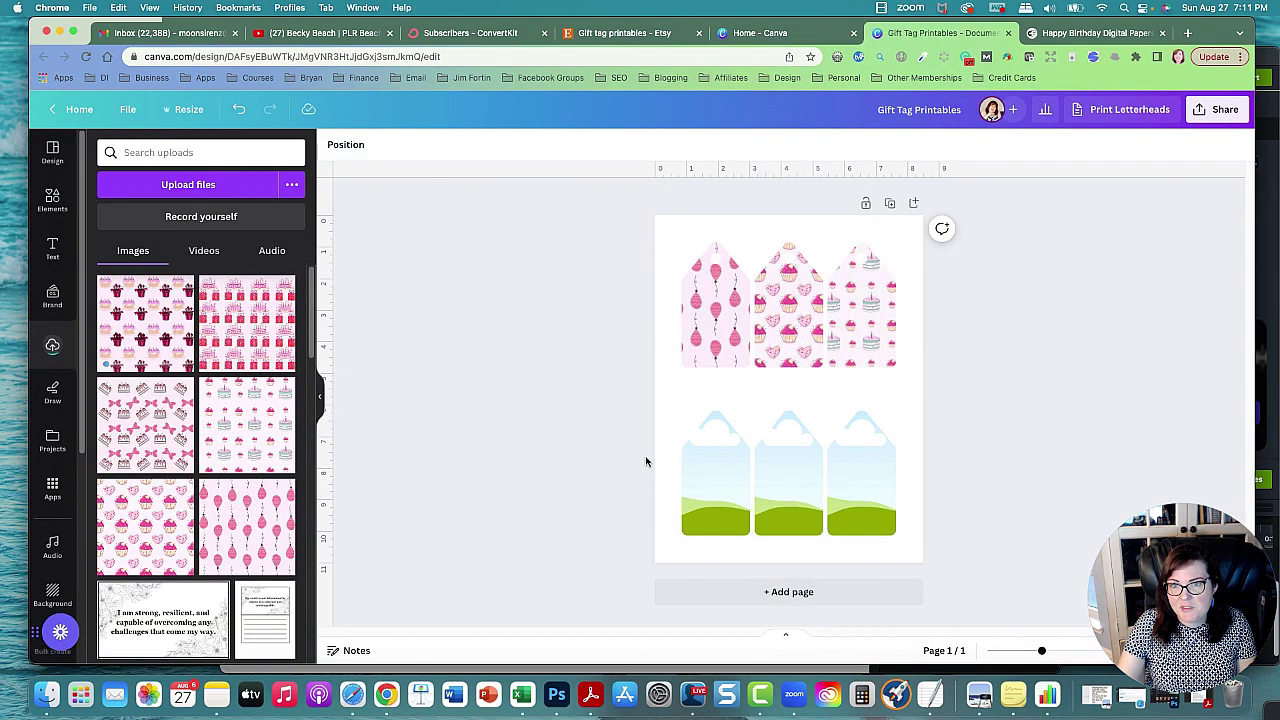
Fill the three bottom-row tags with the bow, red cake and gift patterns
drag(145, 440, 716, 484)
drag(268, 350, 786, 450)
drag(150, 330, 853, 440)
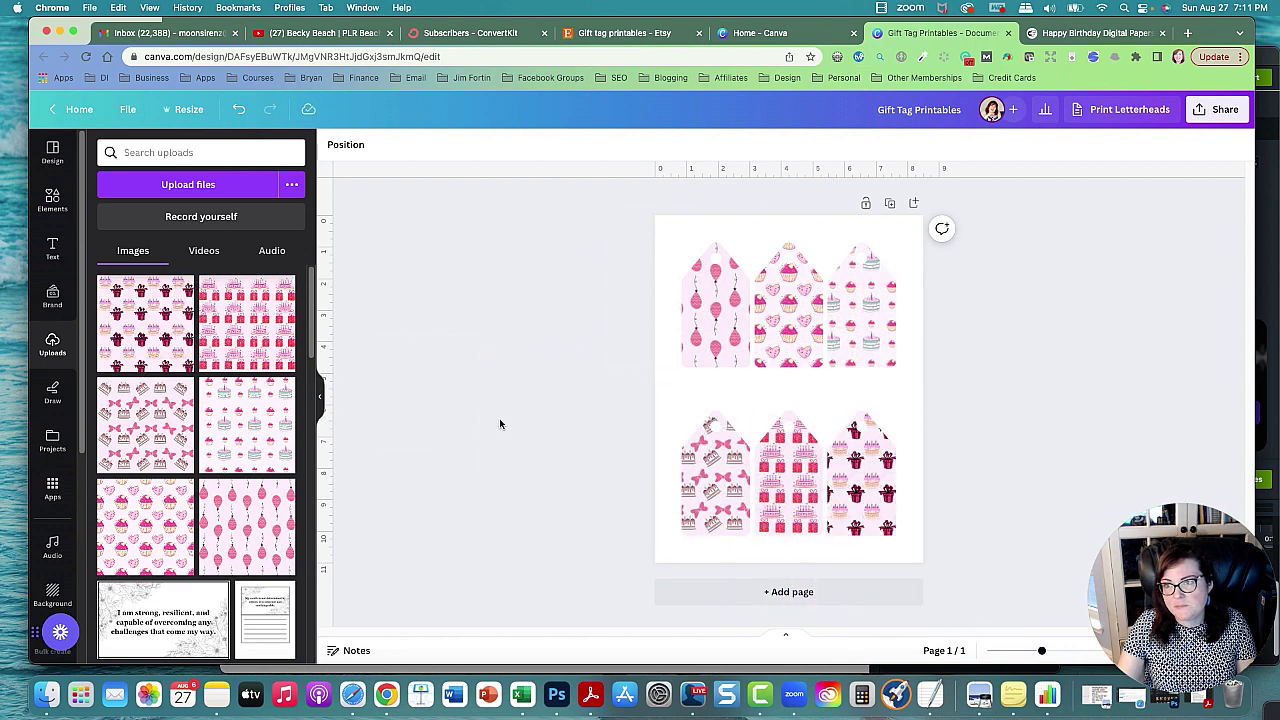
Add a square shape and position it as a panel over the balloon tag
click(52, 199)
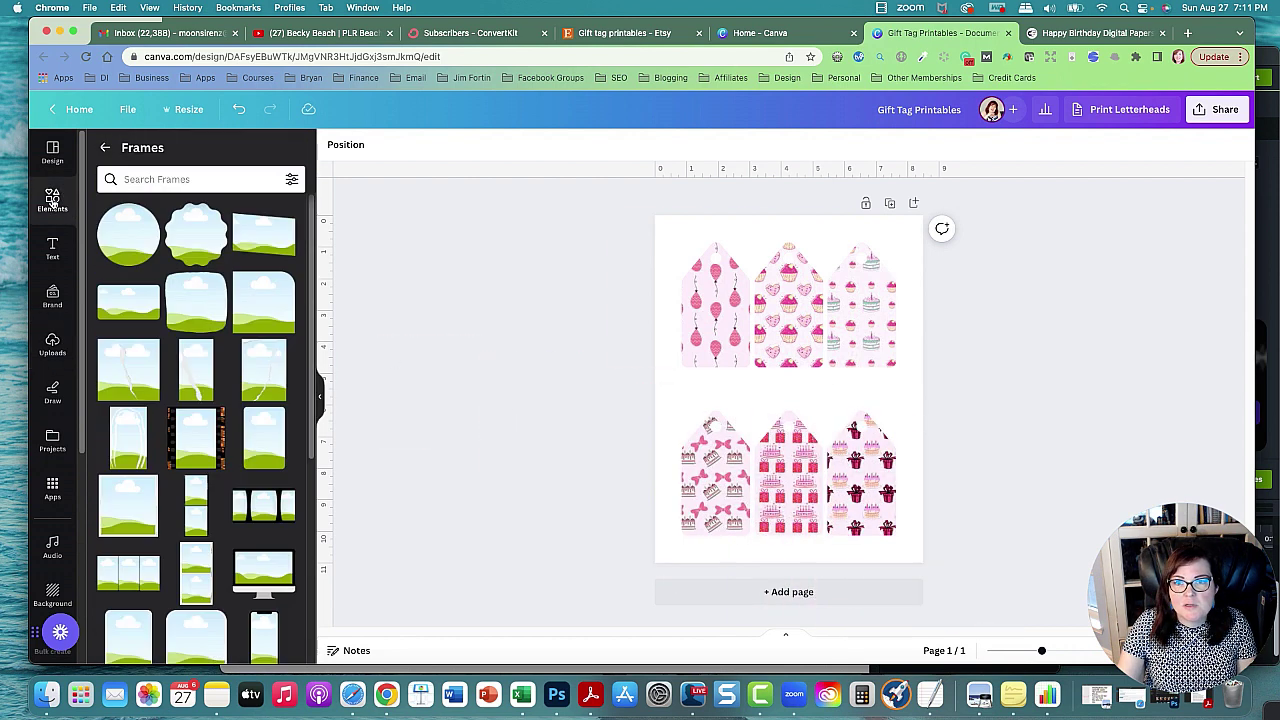
click(105, 148)
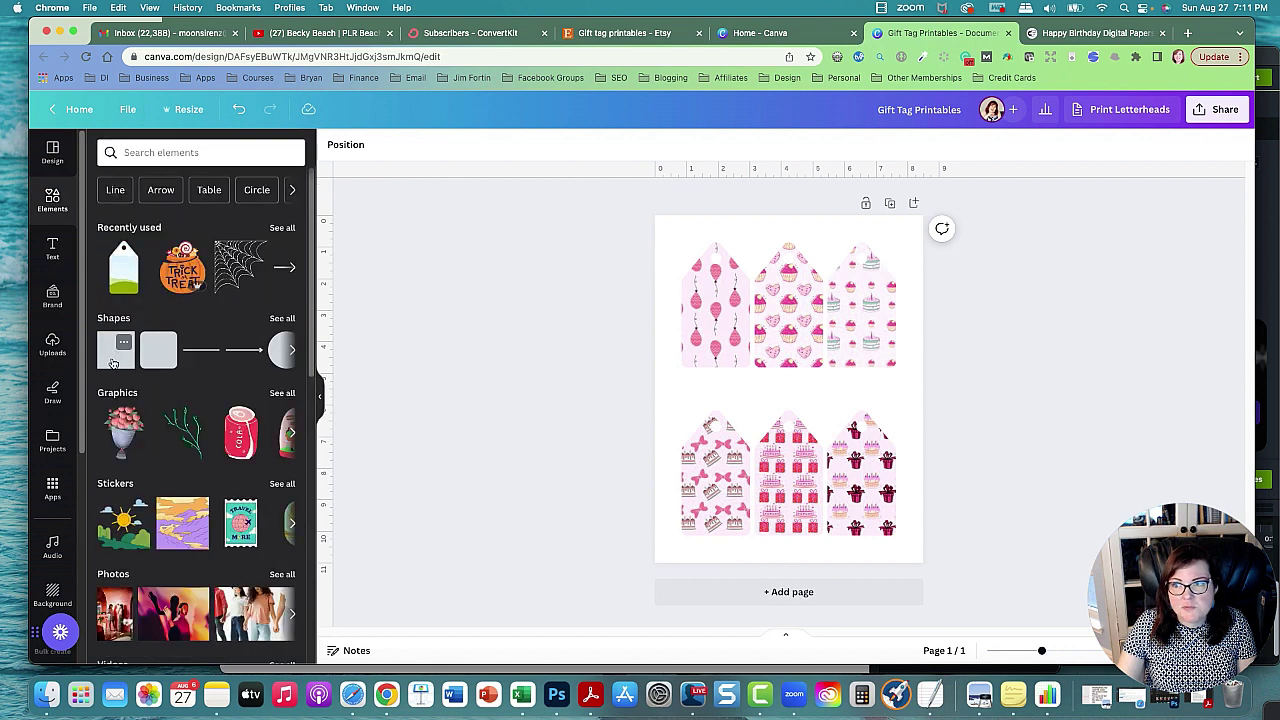
click(113, 360)
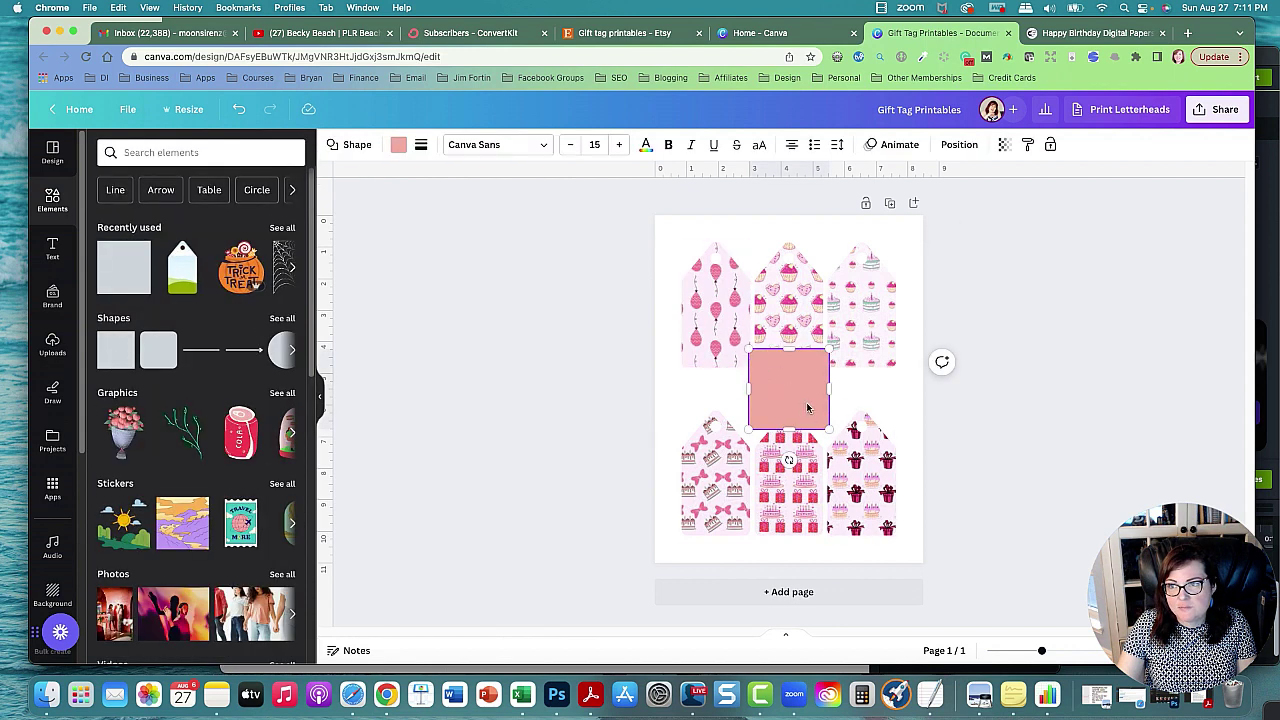
drag(1042, 653, 1061, 651)
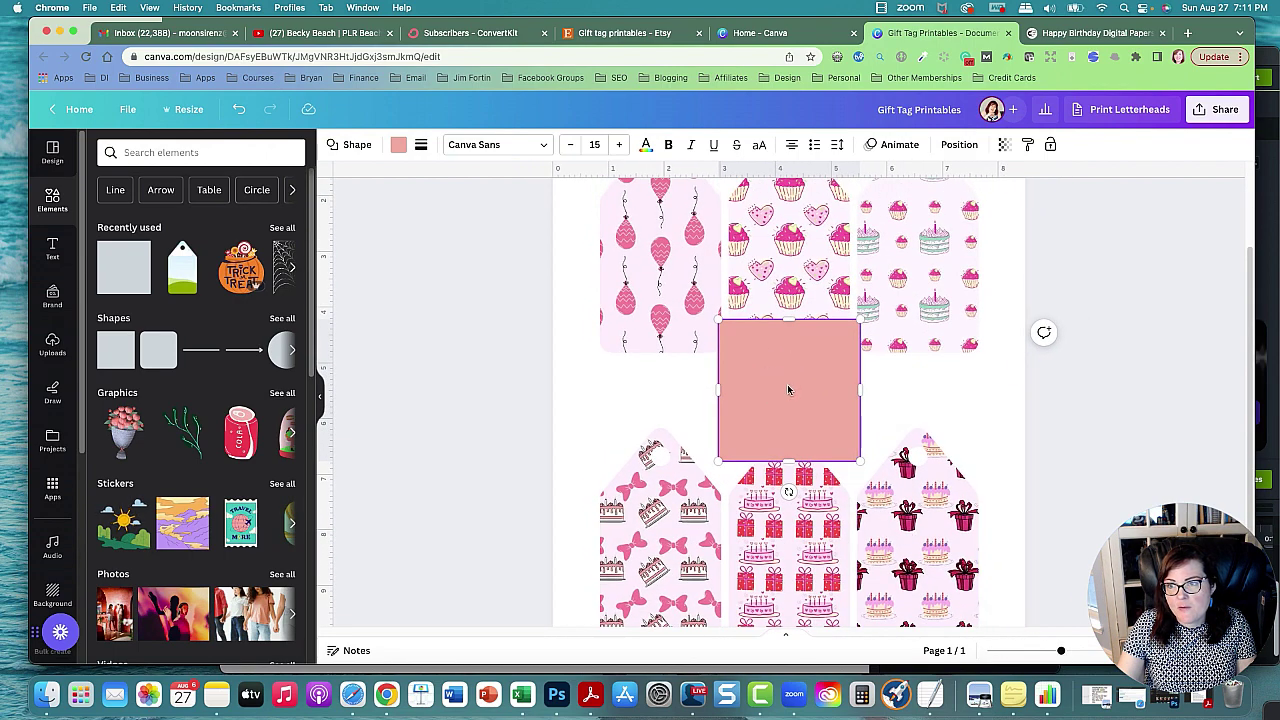
drag(825, 373, 737, 297)
scroll(700, 400, up, 2)
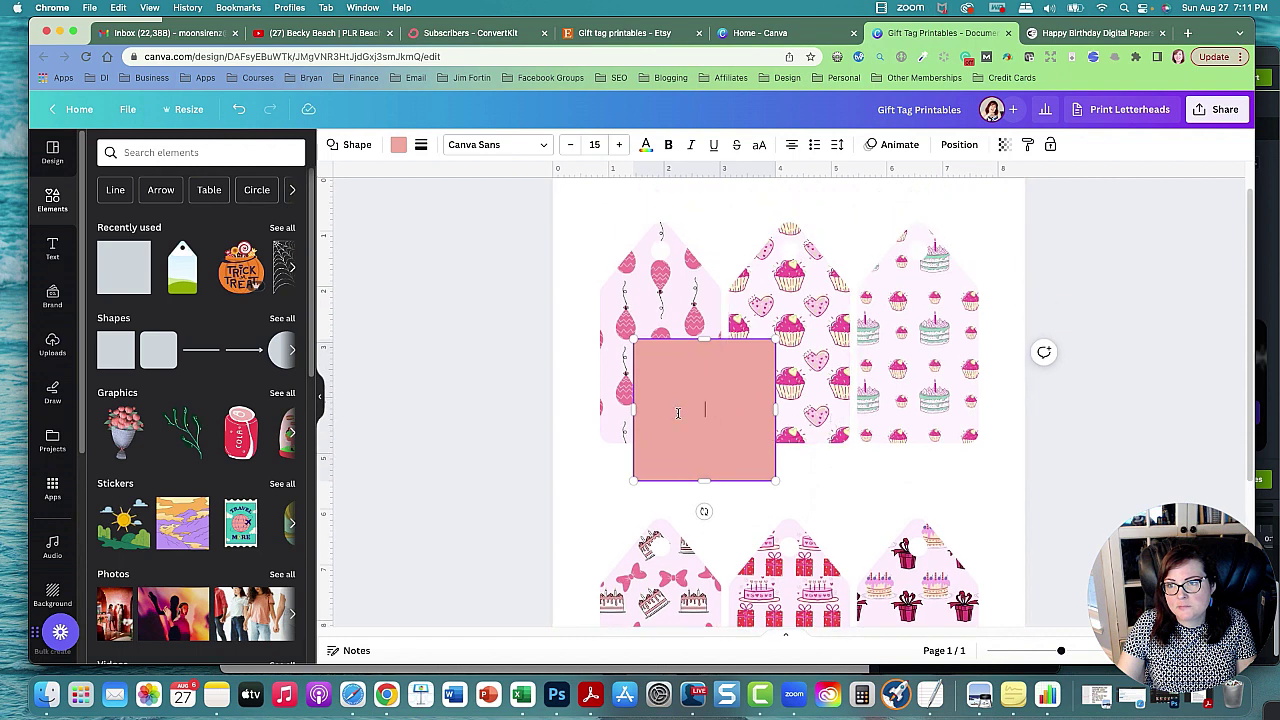
drag(738, 466, 666, 433)
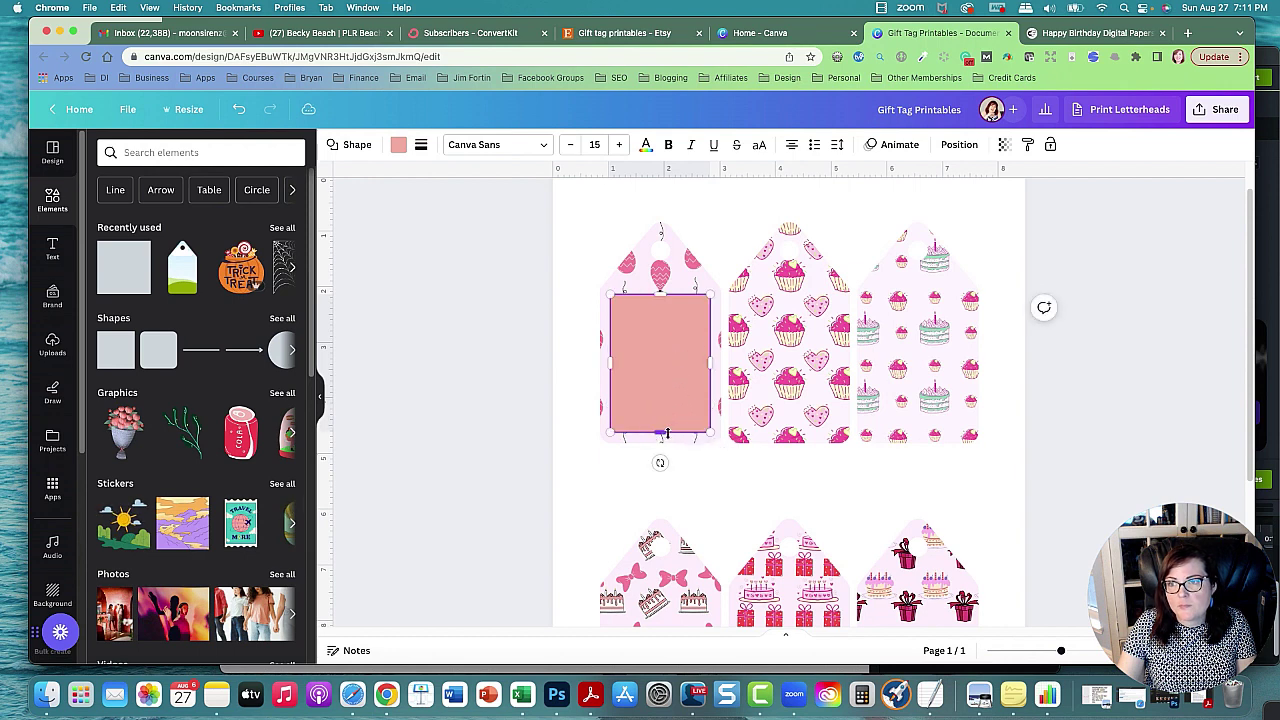
Colour the panel white and lower its transparency slightly
click(398, 146)
click(249, 225)
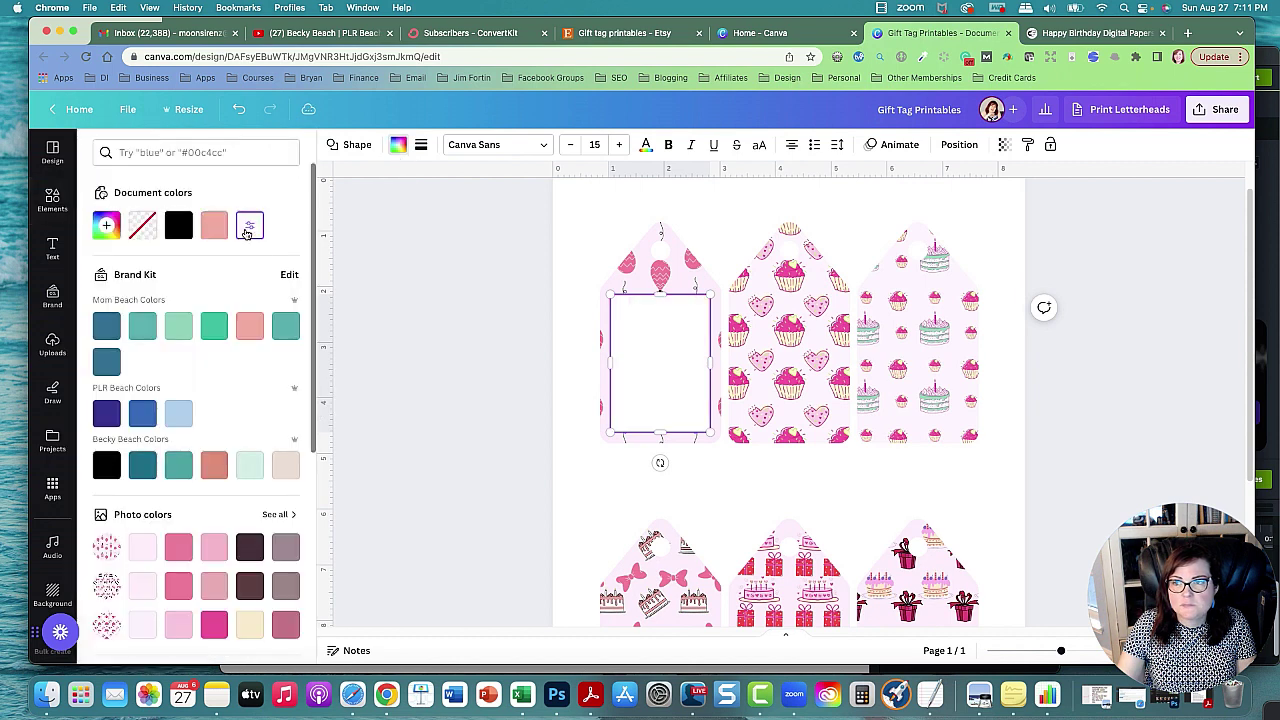
click(448, 288)
click(653, 367)
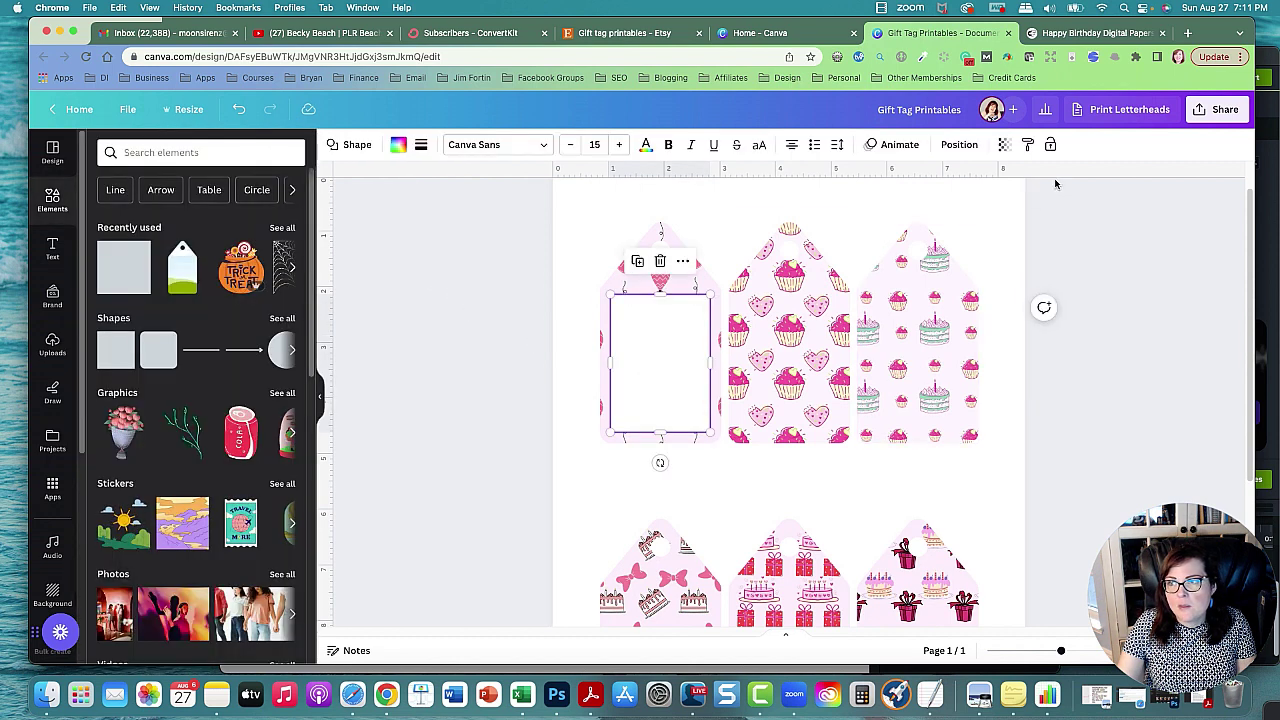
click(1005, 145)
drag(1001, 199, 991, 200)
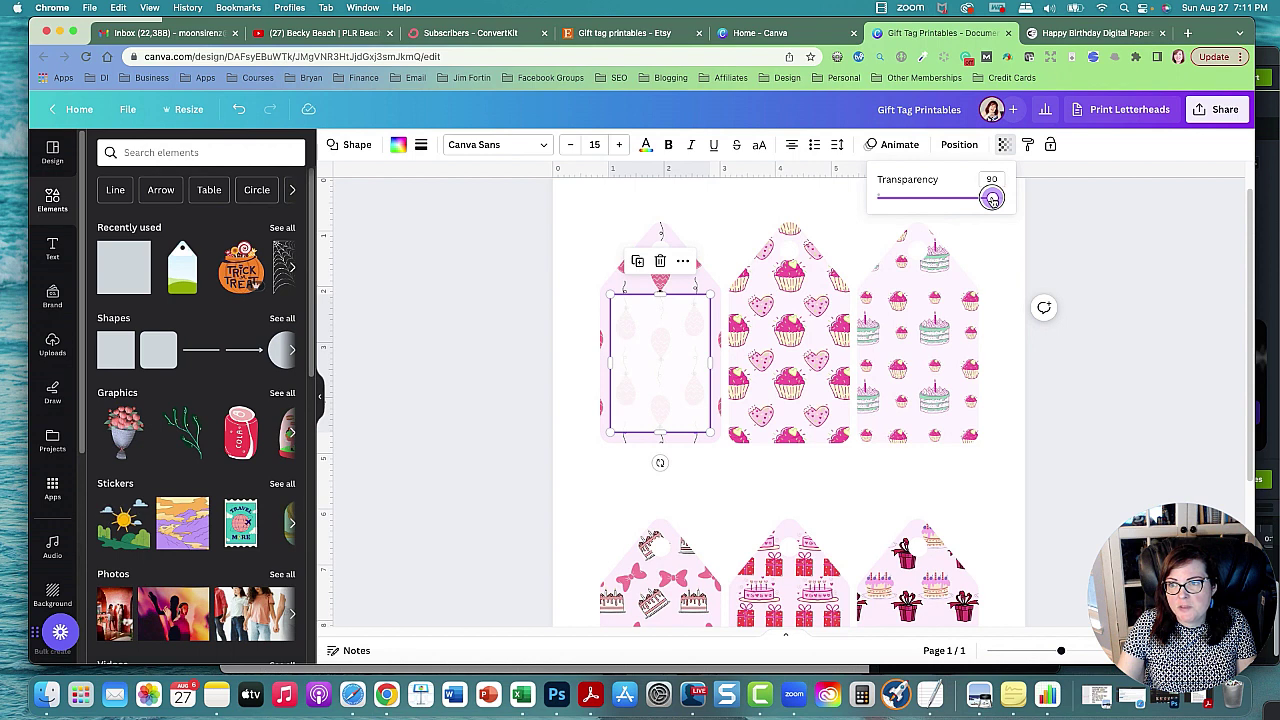
click(1149, 370)
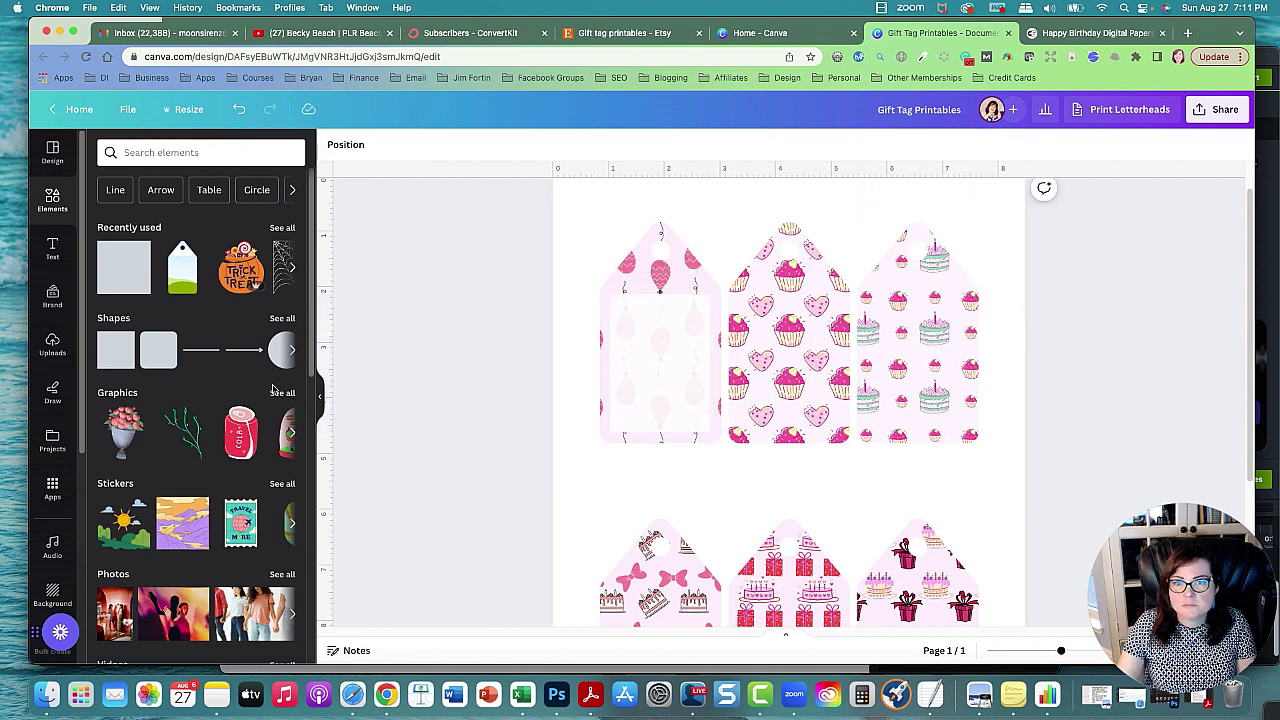
Copy the white panel across the top-row tags, then duplicate the panels onto the bottom row
click(632, 382)
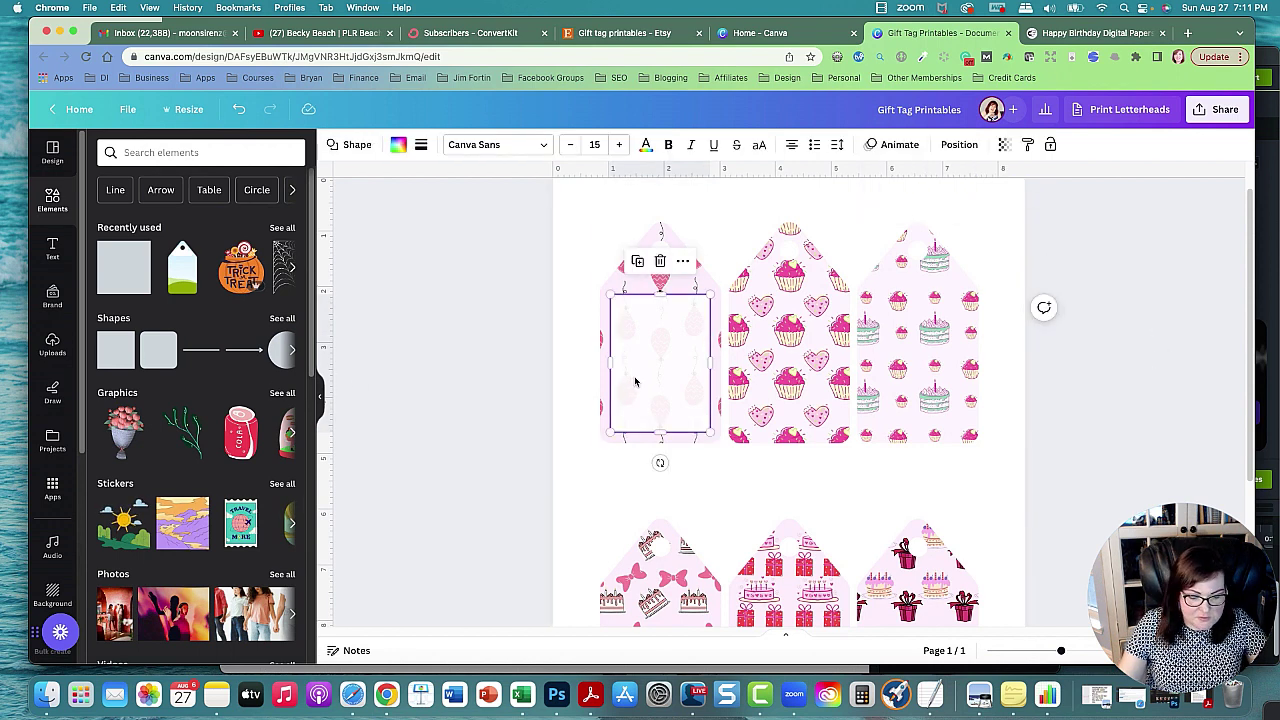
drag(635, 381, 895, 368)
shift+click(806, 358)
shift+click(690, 358)
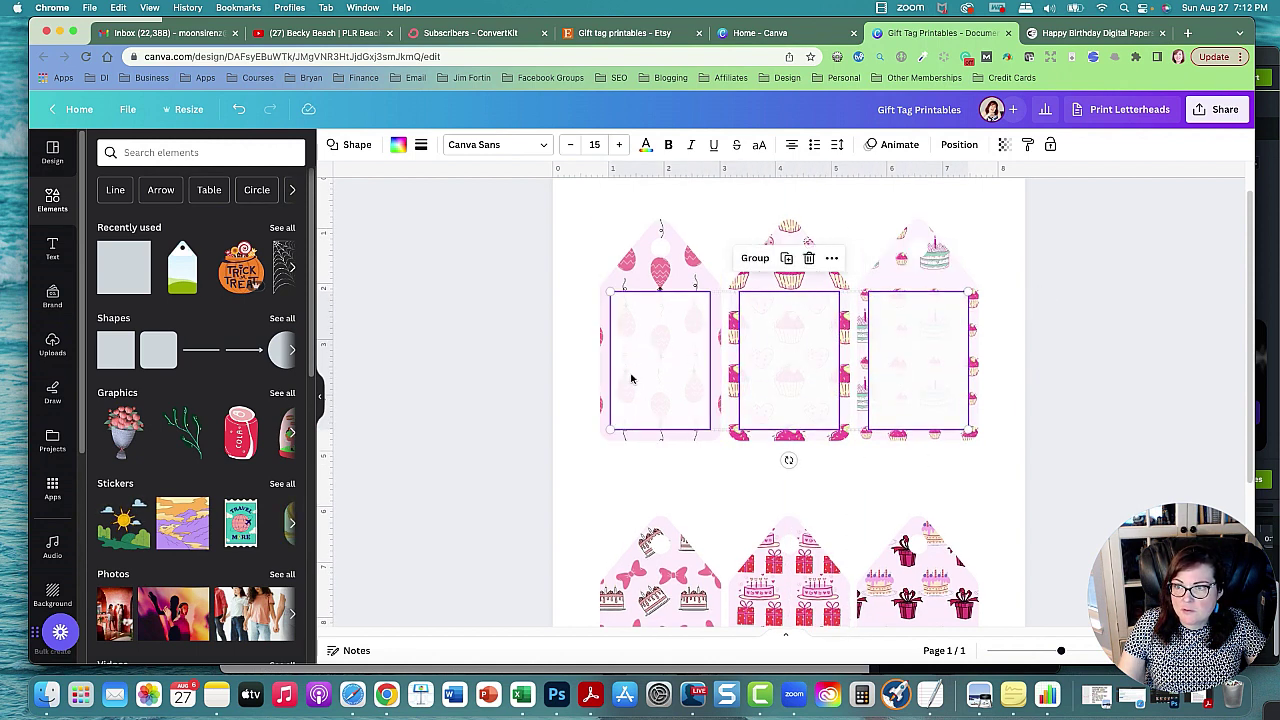
scroll(631, 378, down, 3)
drag(666, 280, 657, 531)
click(1076, 381)
scroll(1077, 390, up, 3)
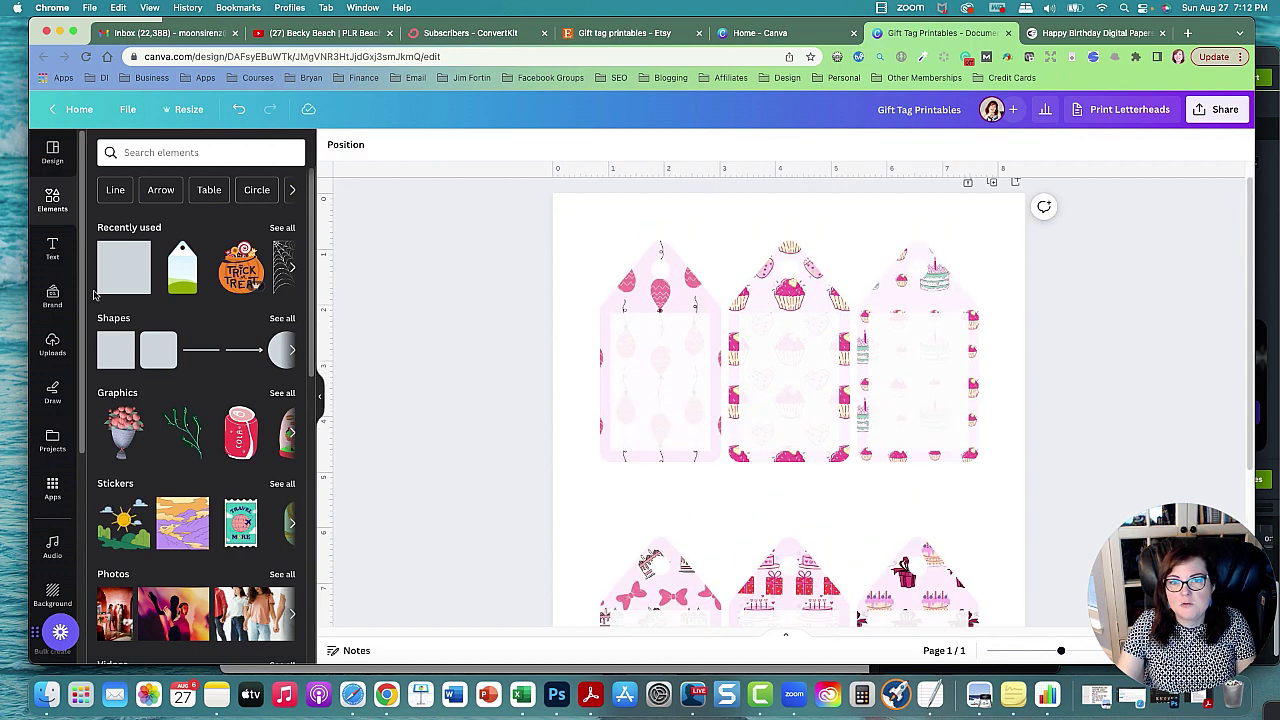
Add a heading text box reading 'To:' and 'From' on two lines
click(53, 250)
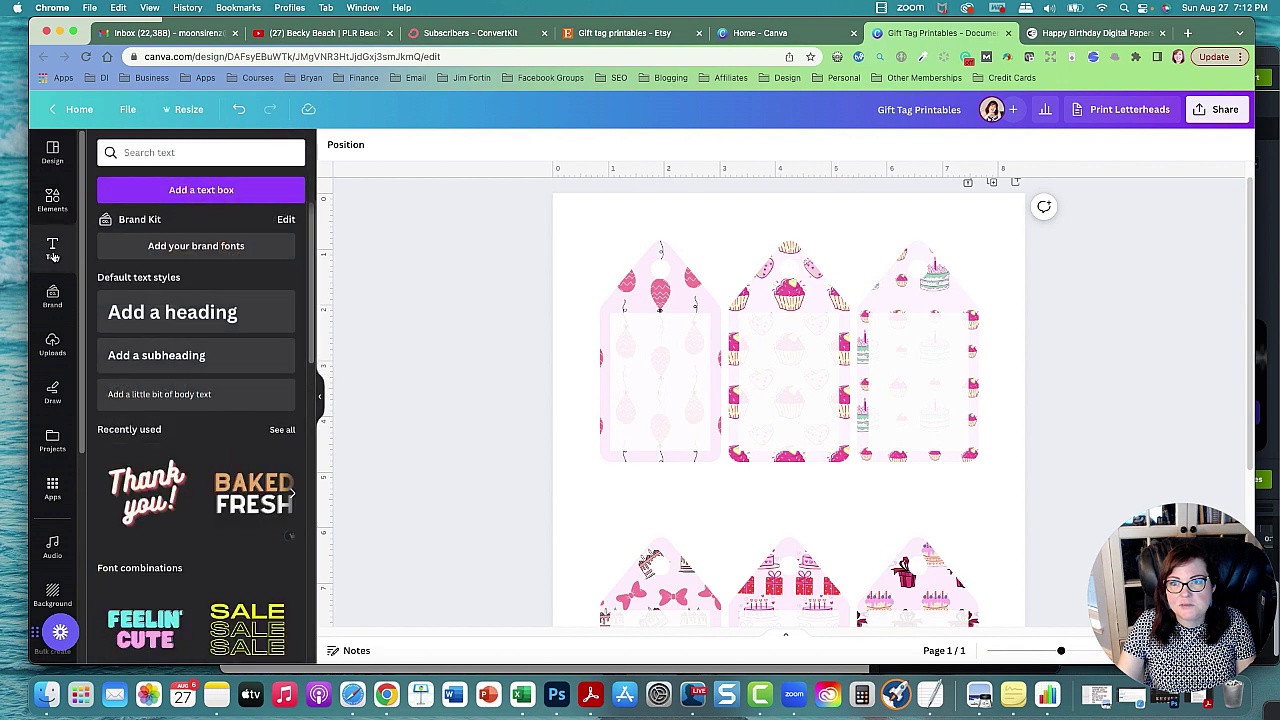
click(205, 312)
click(726, 410)
key(super+a)
text(To:)
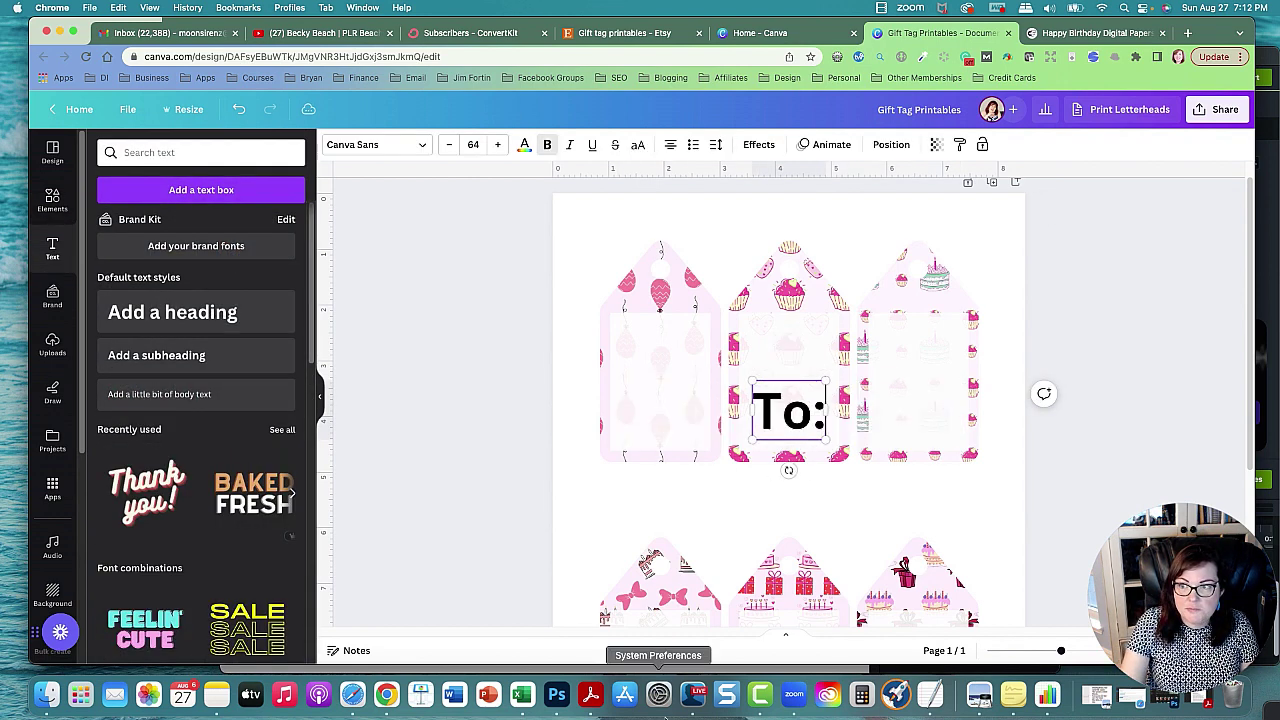
key(Return)
text(From)
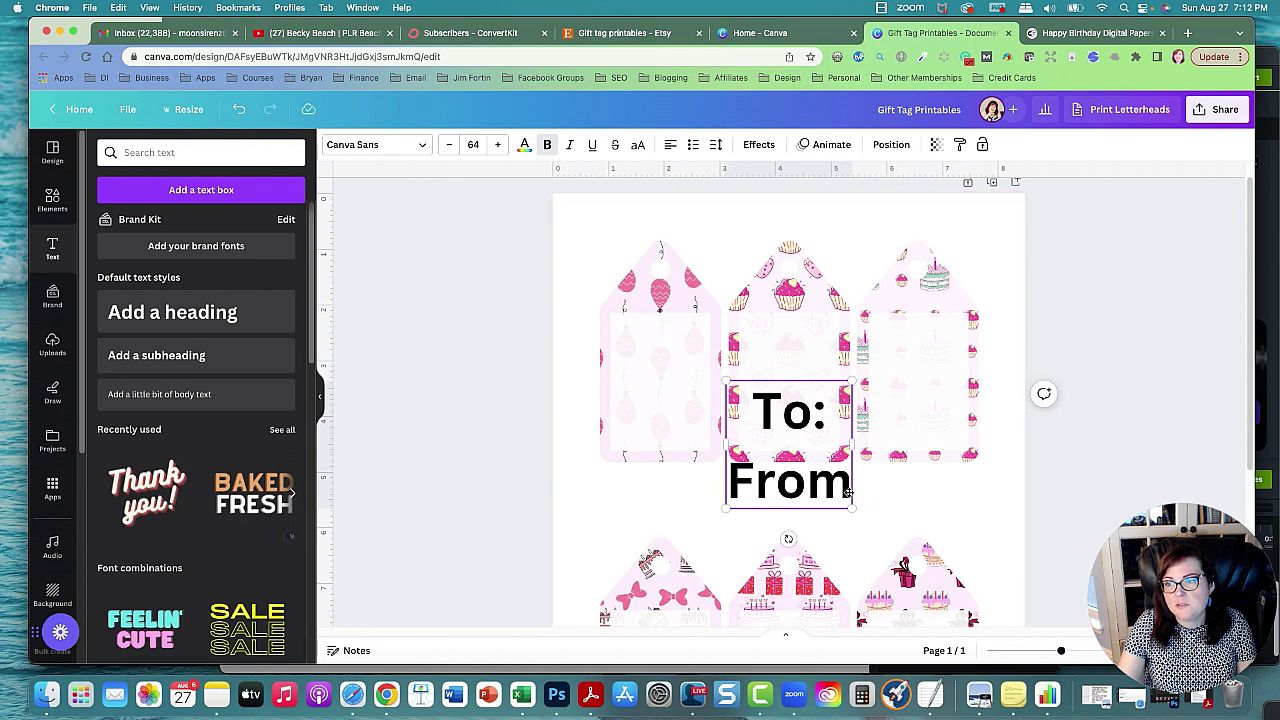
Left-align the To/From text, shrink it to size 24.8, and browse the font list for Madelyn
drag(849, 491, 760, 422)
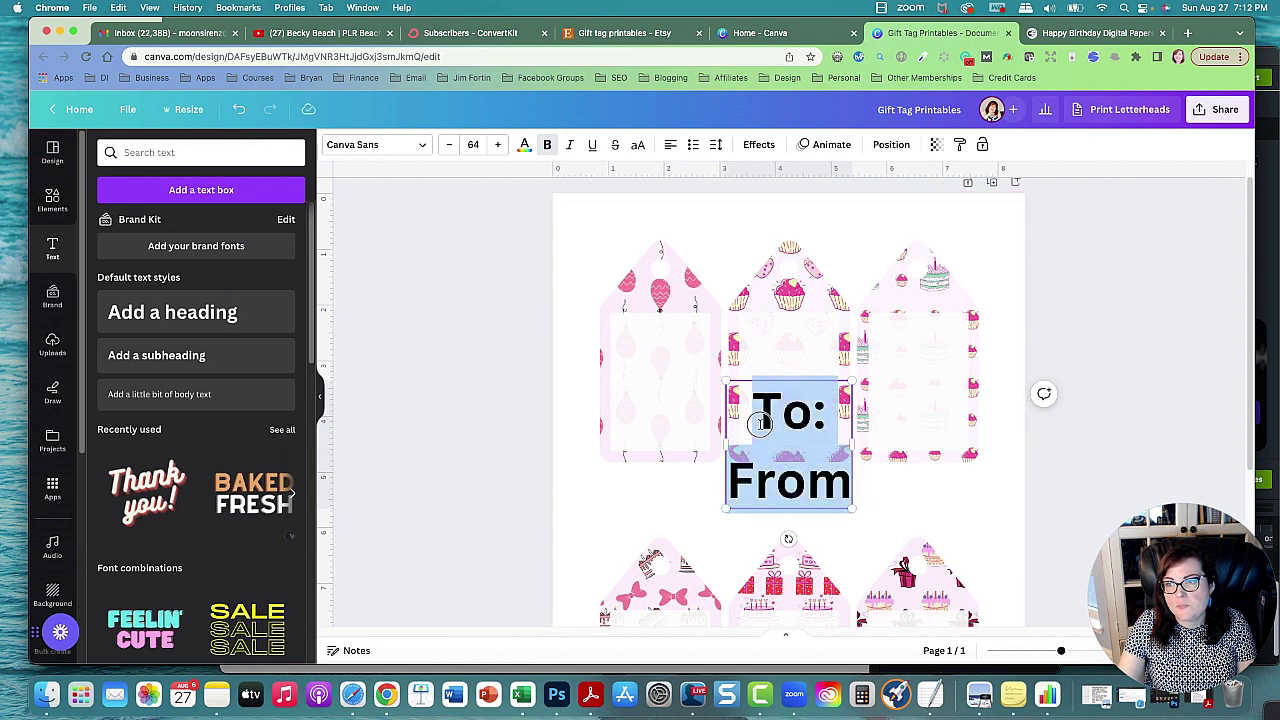
click(672, 147)
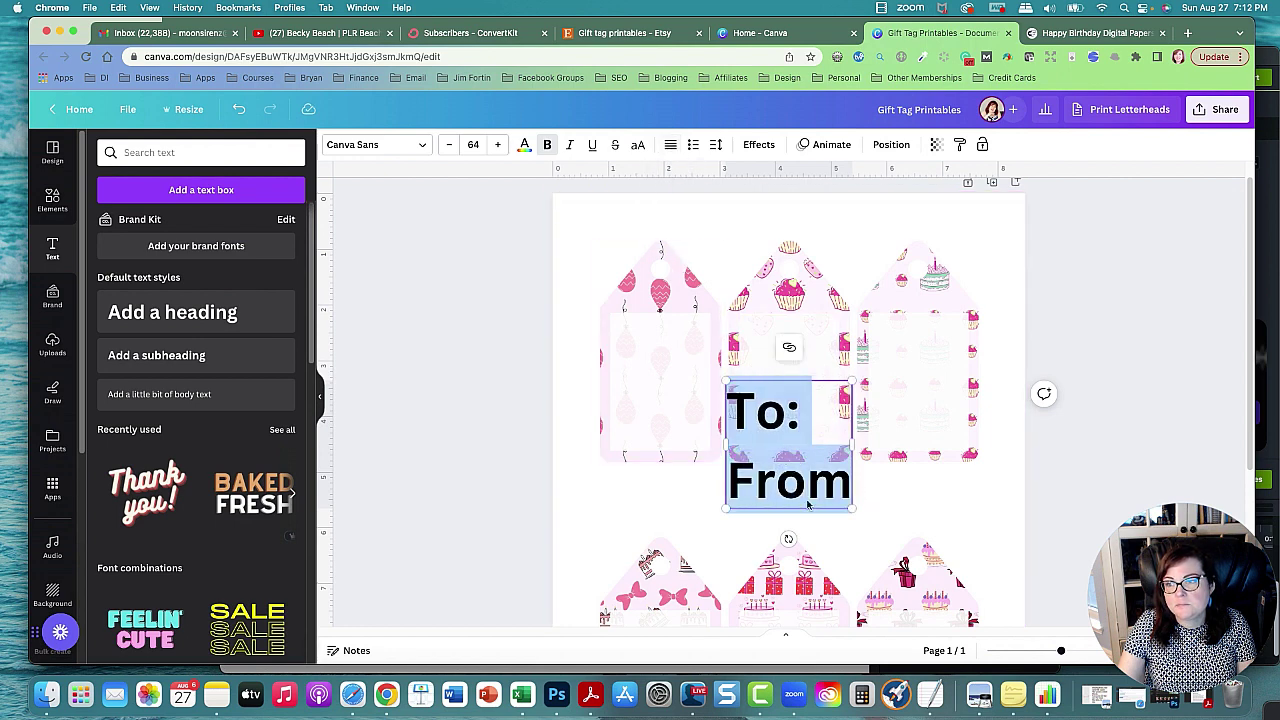
drag(851, 508, 775, 432)
click(420, 147)
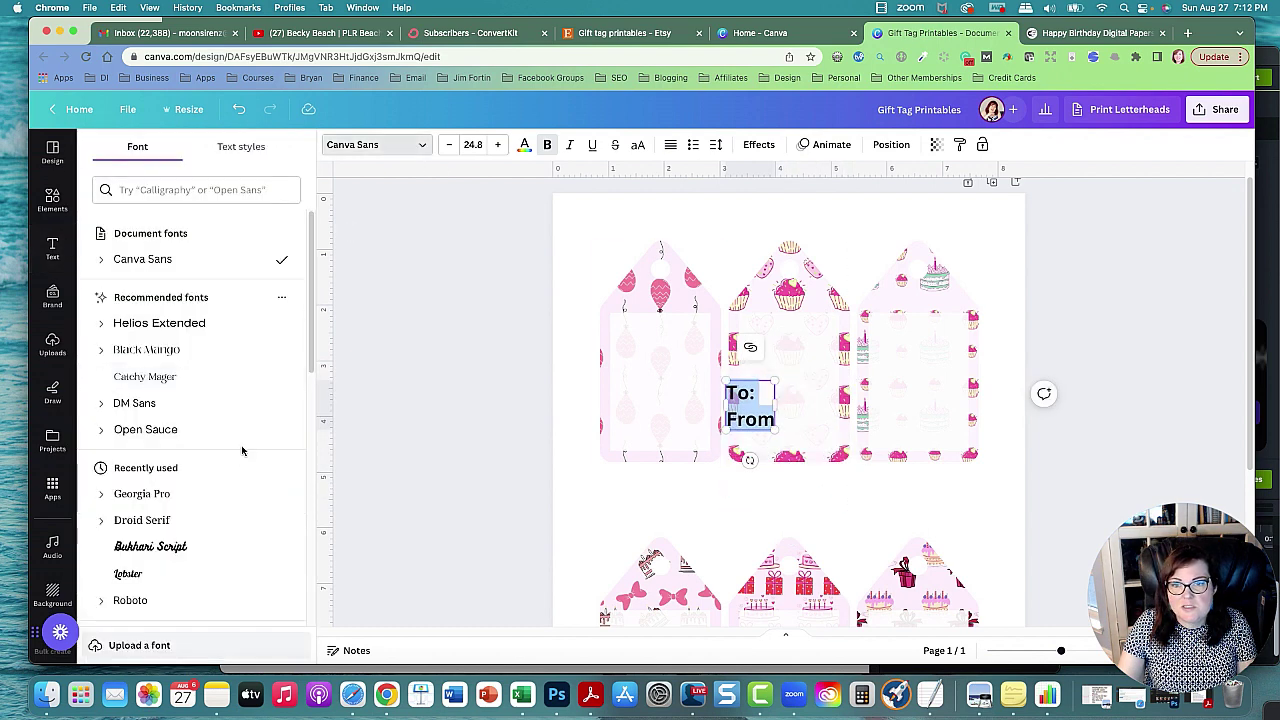
scroll(240, 460, down, 5)
scroll(240, 470, down, 10)
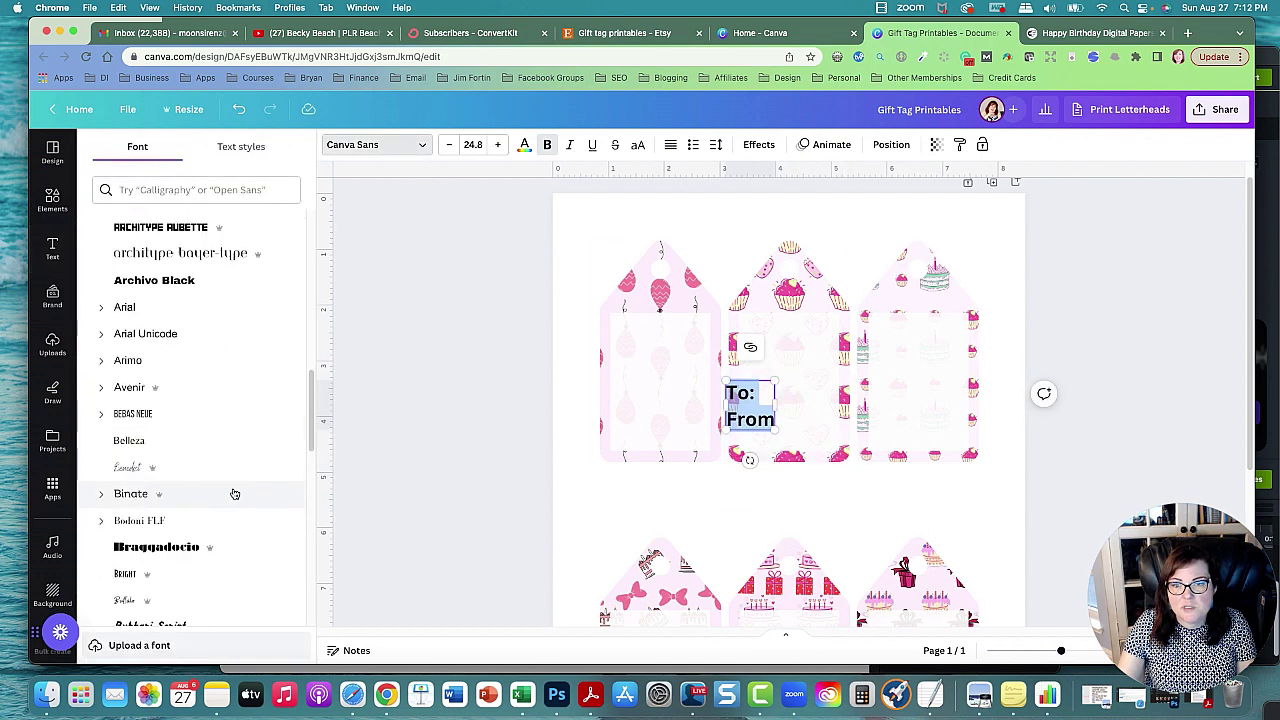
scroll(235, 490, down, 5)
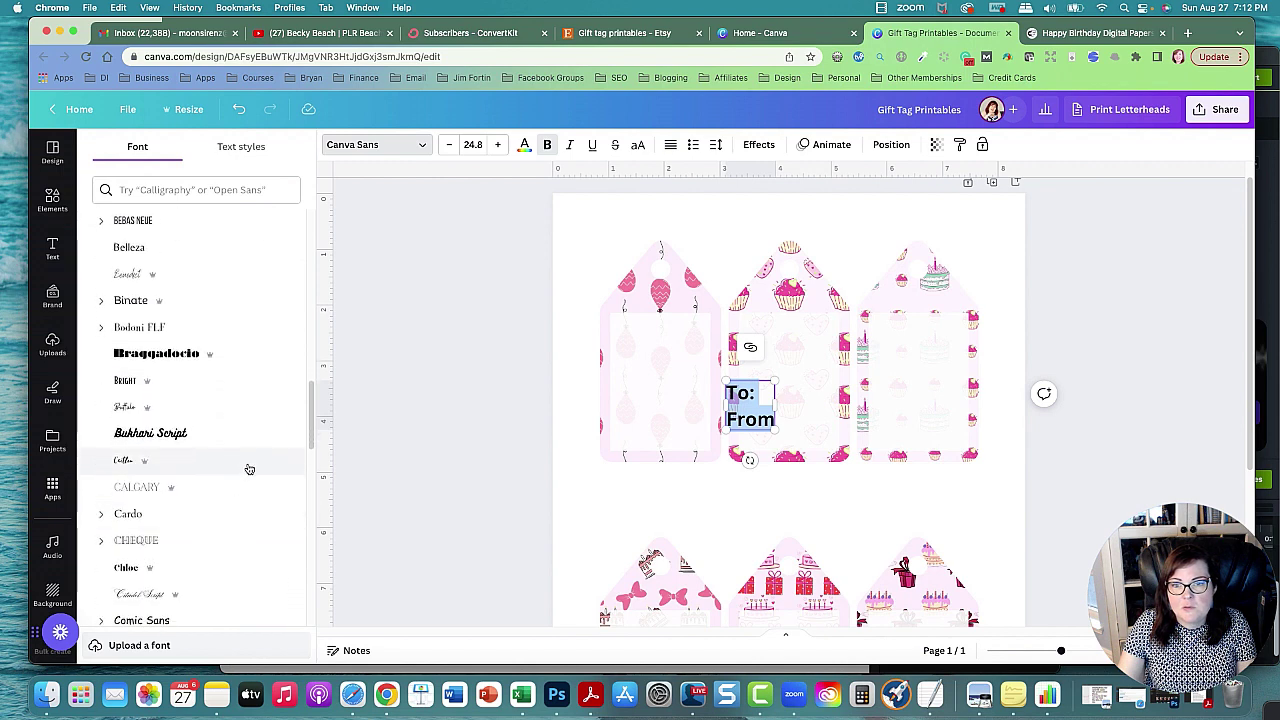
scroll(248, 469, down, 5)
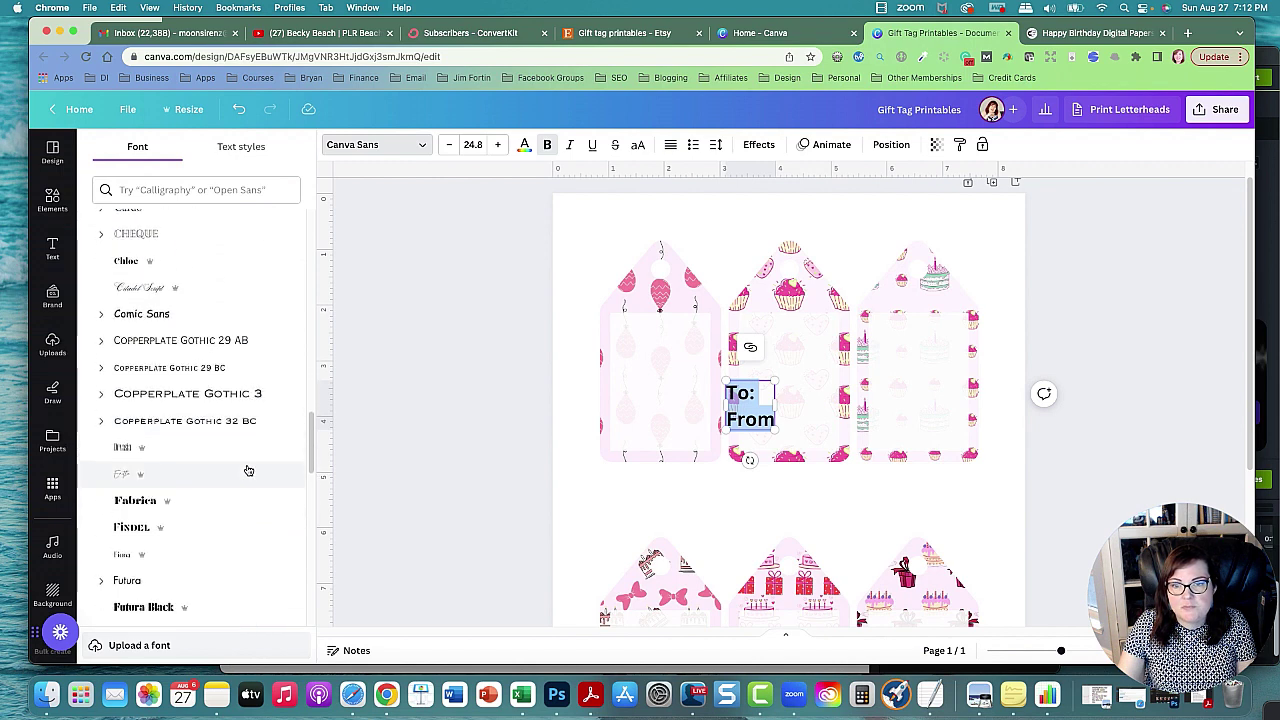
scroll(245, 476, down, 5)
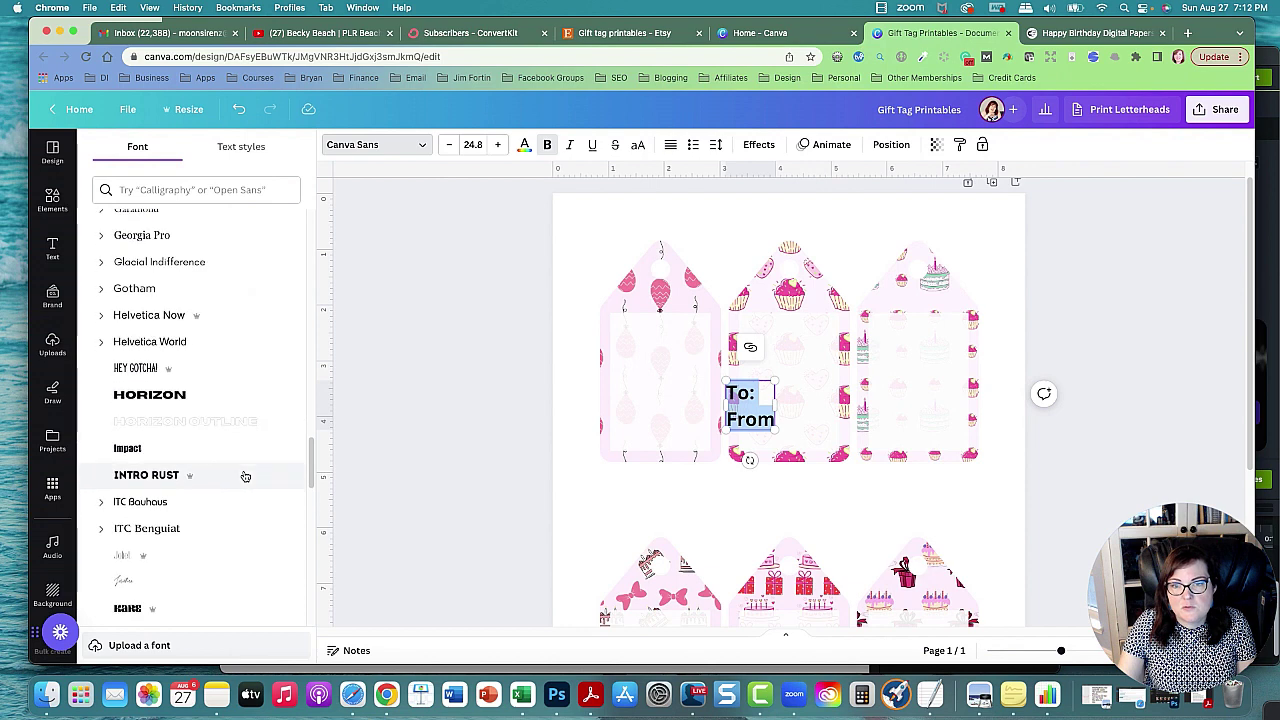
scroll(245, 476, down, 3)
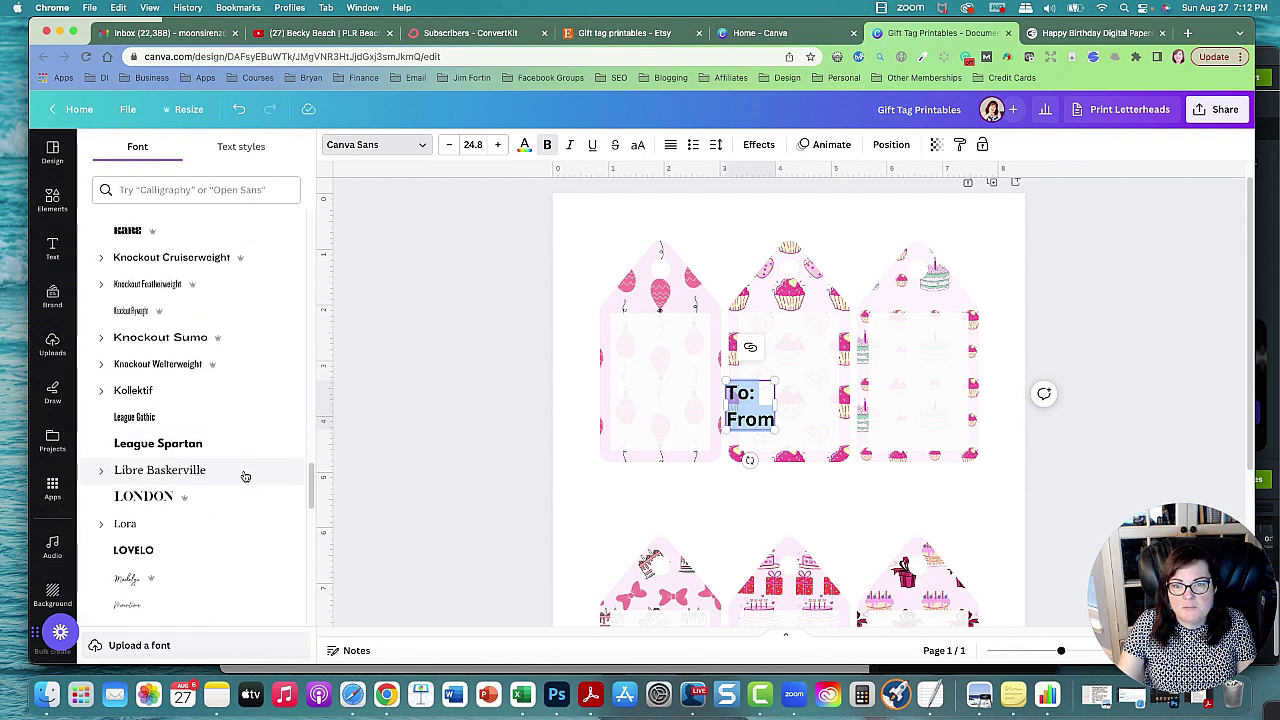
Set the To/From text to Nickainley font, size 28, in pink from the photo colours
click(201, 479)
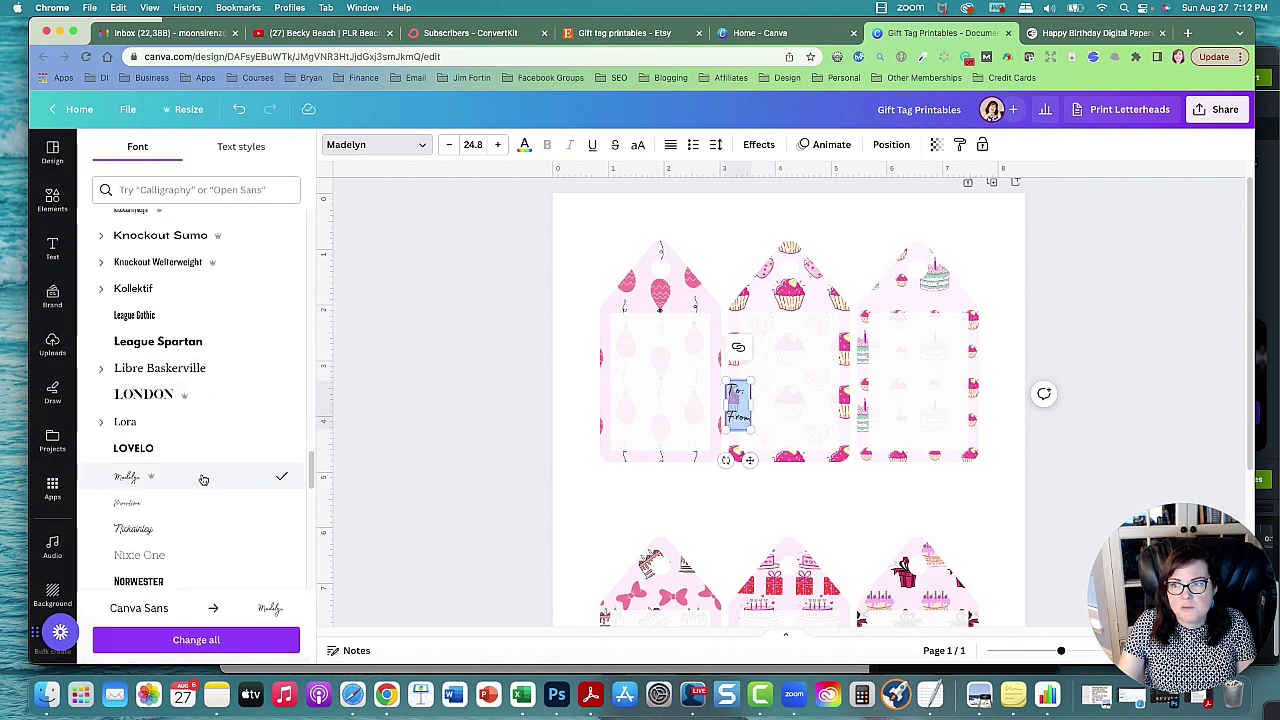
scroll(190, 490, down, 1)
click(171, 505)
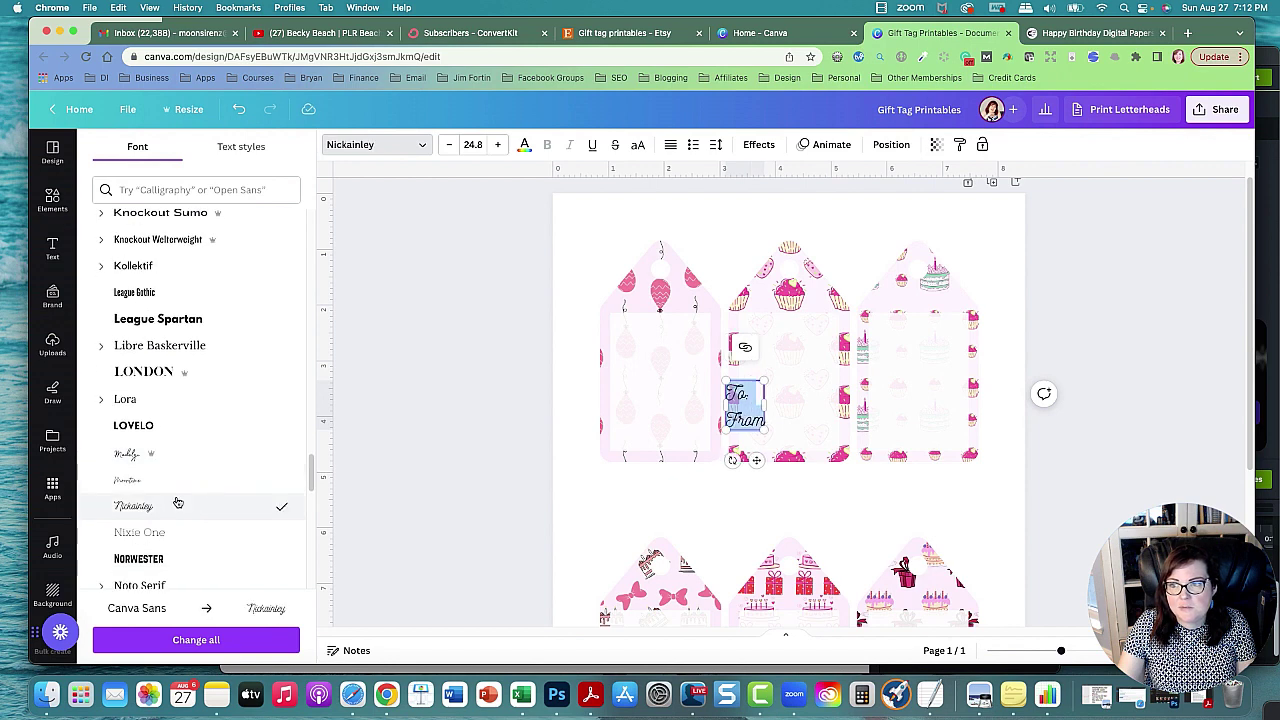
drag(766, 428, 771, 436)
click(524, 146)
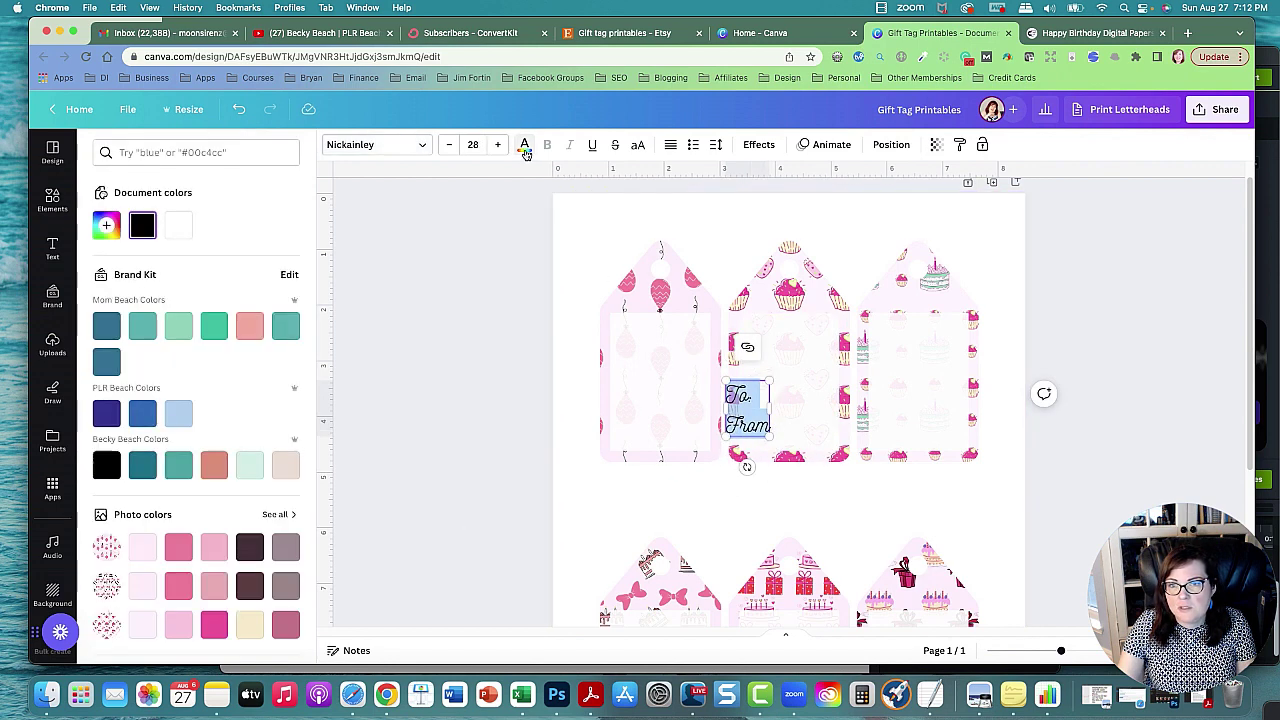
click(214, 617)
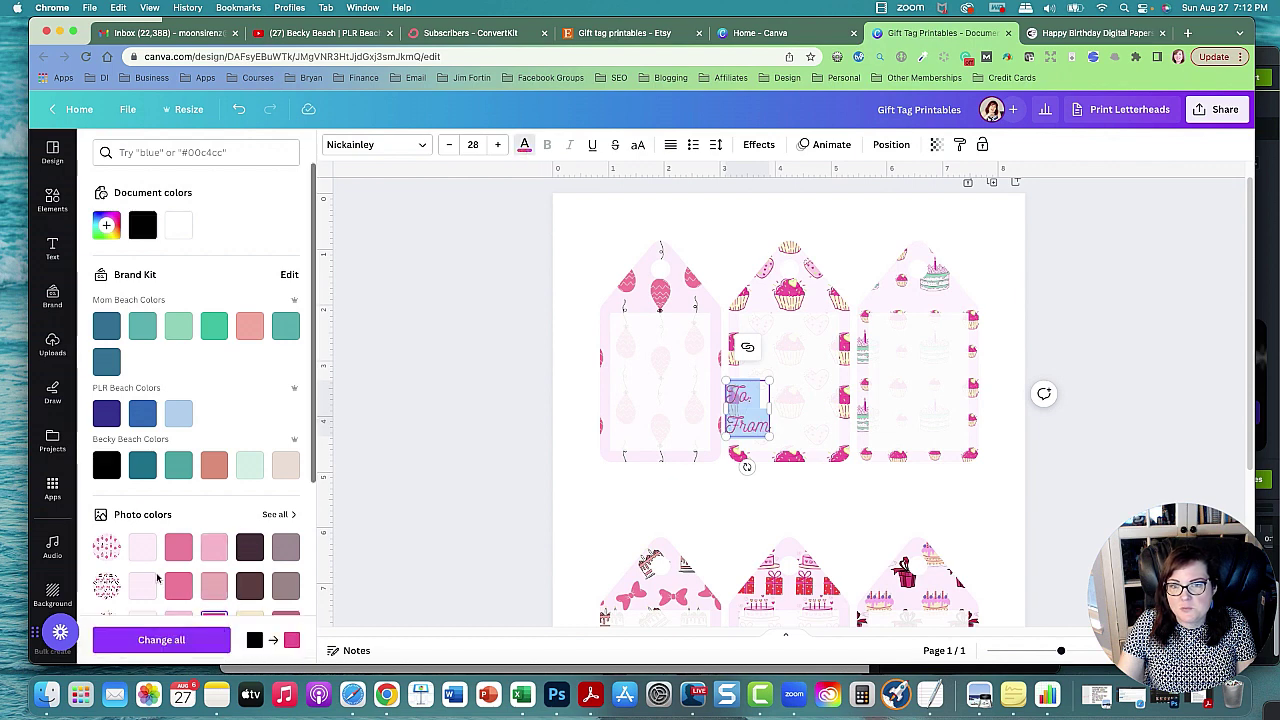
Rotate the text to -92° and undo the accidental move of the cupcake tag
scroll(130, 518, down, 2)
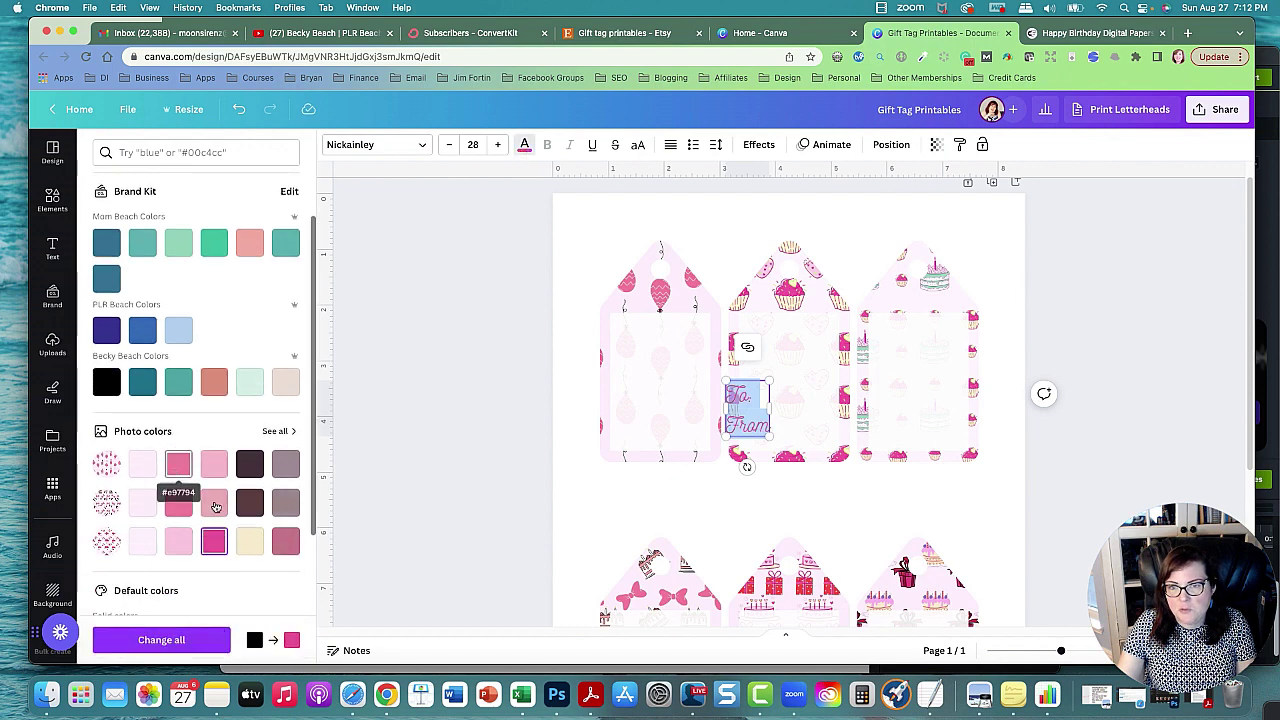
drag(746, 466, 699, 378)
click(750, 445)
key(ctrl+z)
click(760, 424)
Resize the sideways To/From text box to fit the balloon tag's panel
click(513, 431)
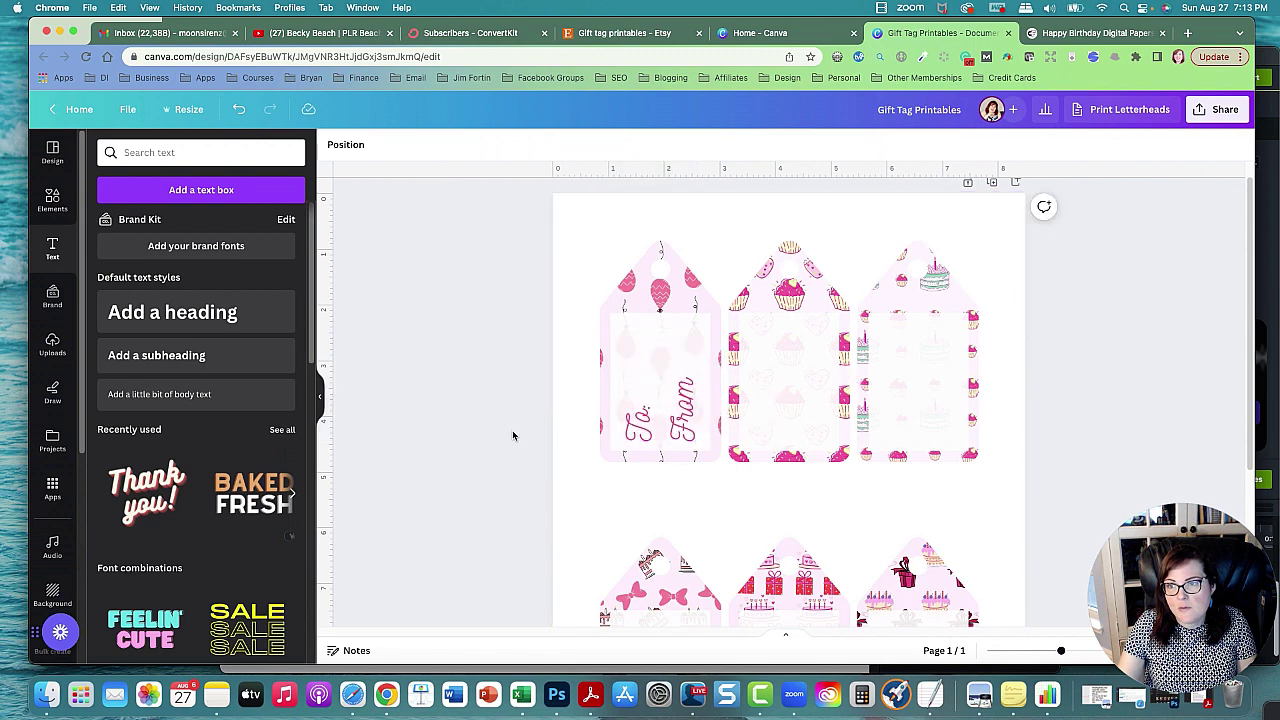
click(686, 405)
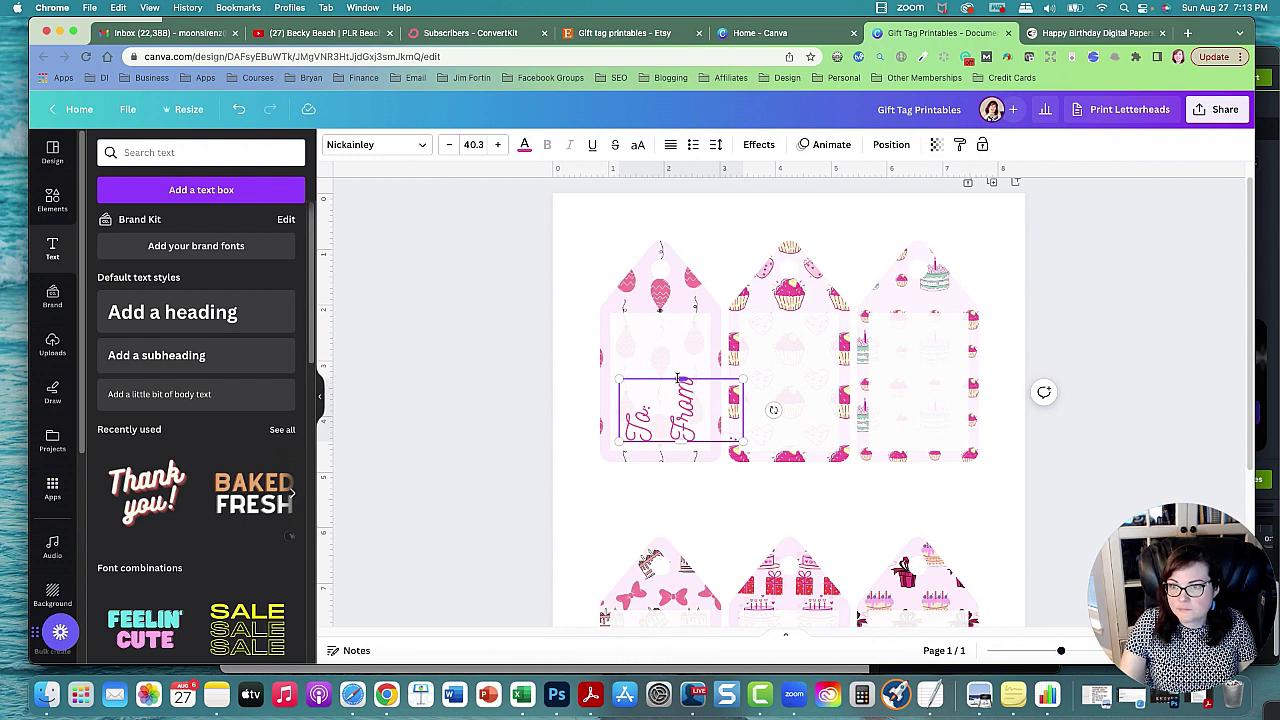
mouse_move(678, 379)
mouse_down()
mouse_move(680, 364)
mouse_move(693, 384)
mouse_up()
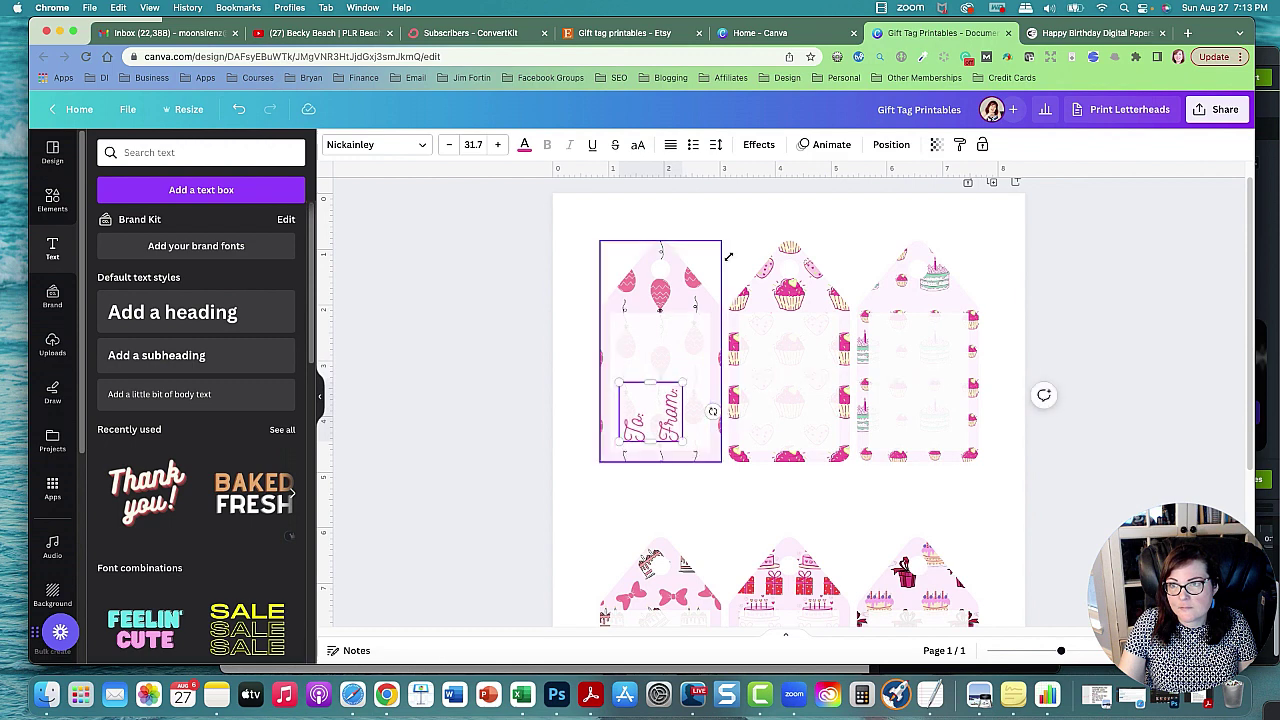
Increase the To/From line spacing from 1.4 to 2.03
double_click(640, 425)
drag(631, 421, 673, 455)
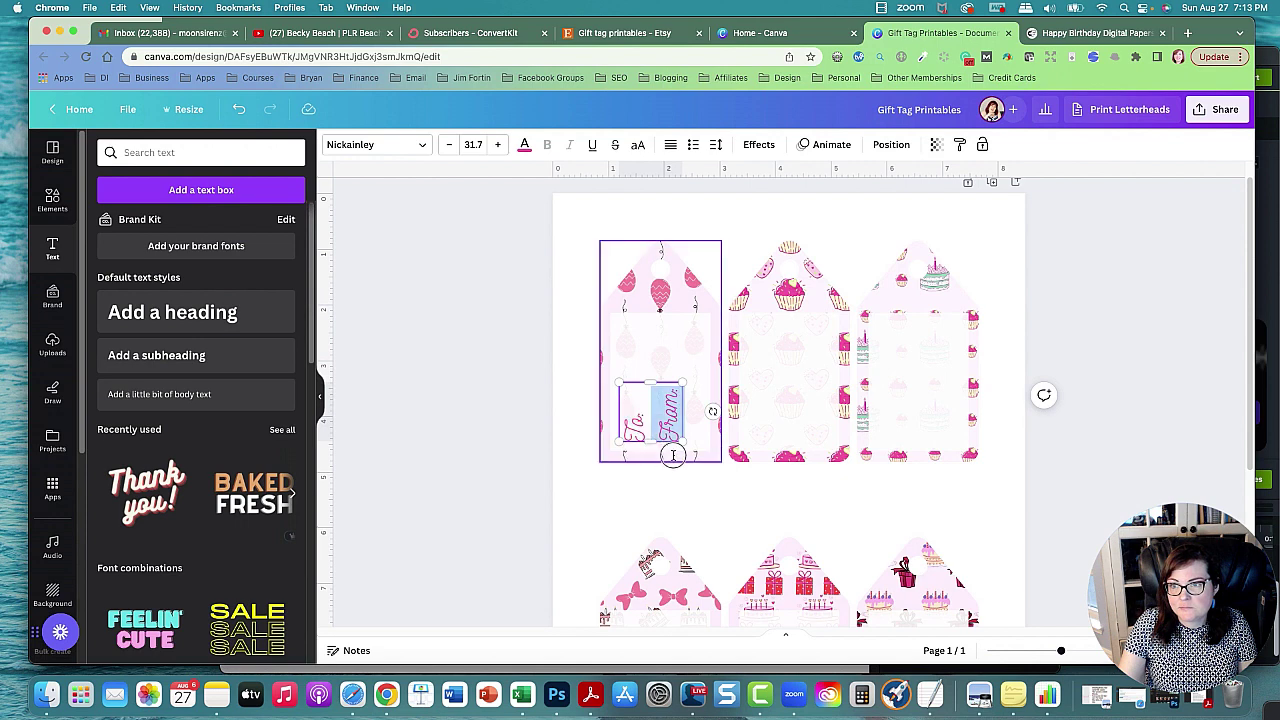
click(719, 145)
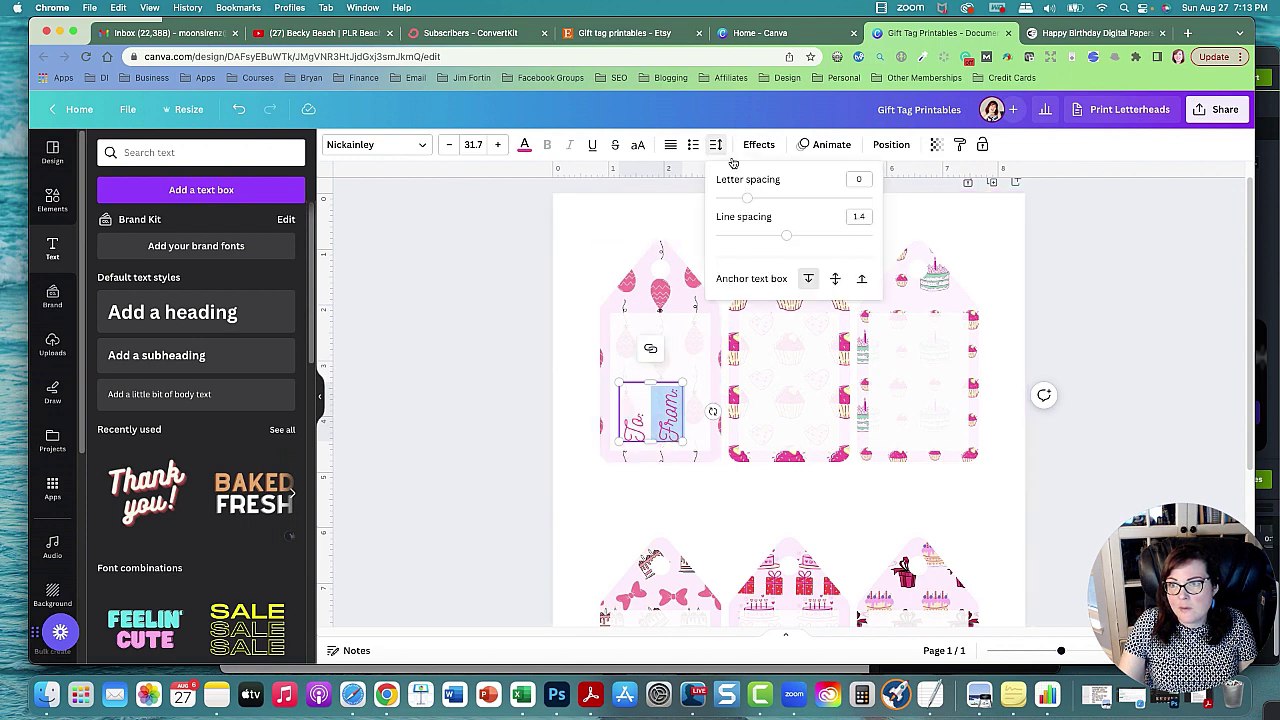
drag(790, 238, 856, 243)
click(492, 396)
click(487, 398)
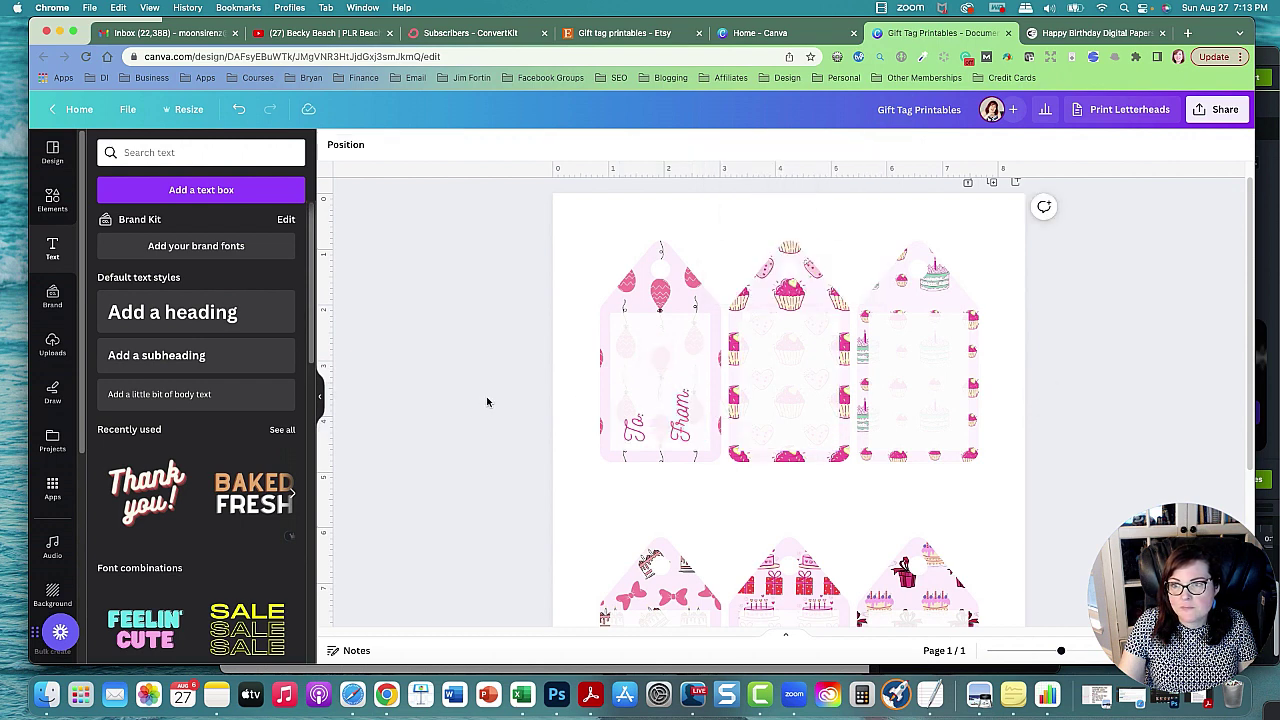
Copy the pink sideways To/From text onto the right top-row tag, then duplicate the text boxes down onto the bottom-row tags
click(680, 431)
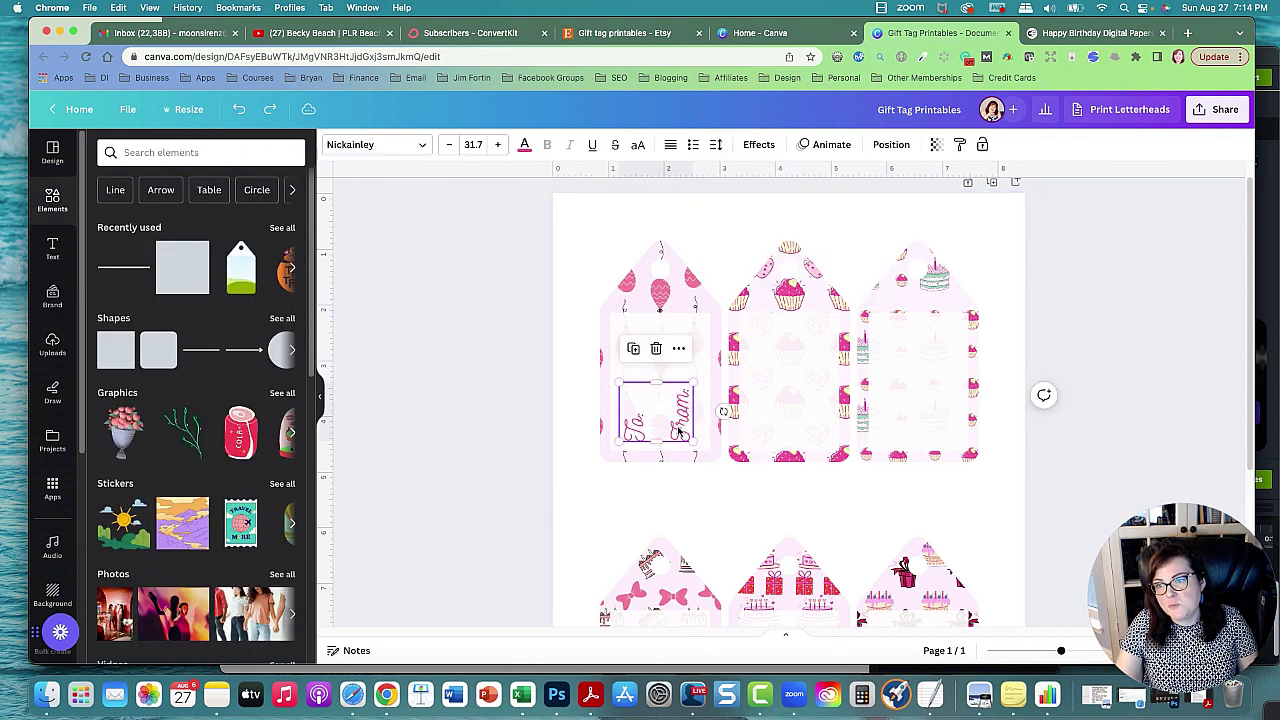
drag(680, 431, 942, 429)
shift+click(797, 440)
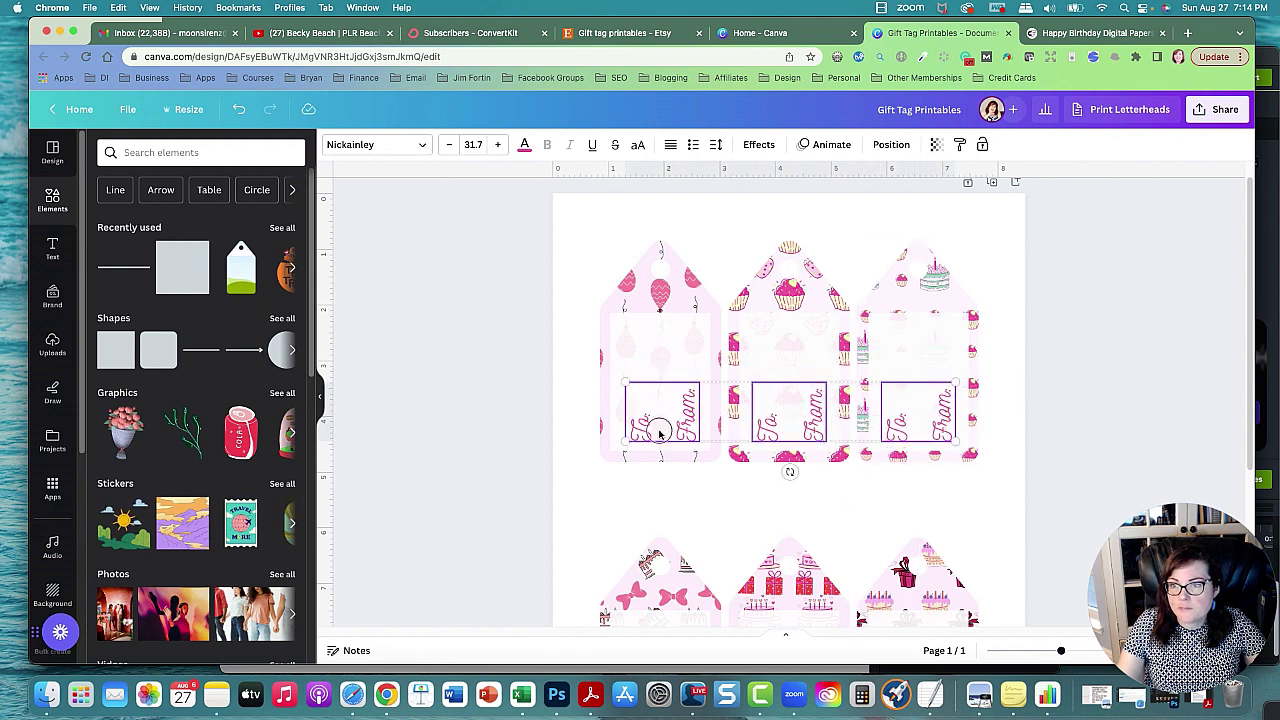
scroll(797, 440, down, 5)
drag(675, 195, 676, 486)
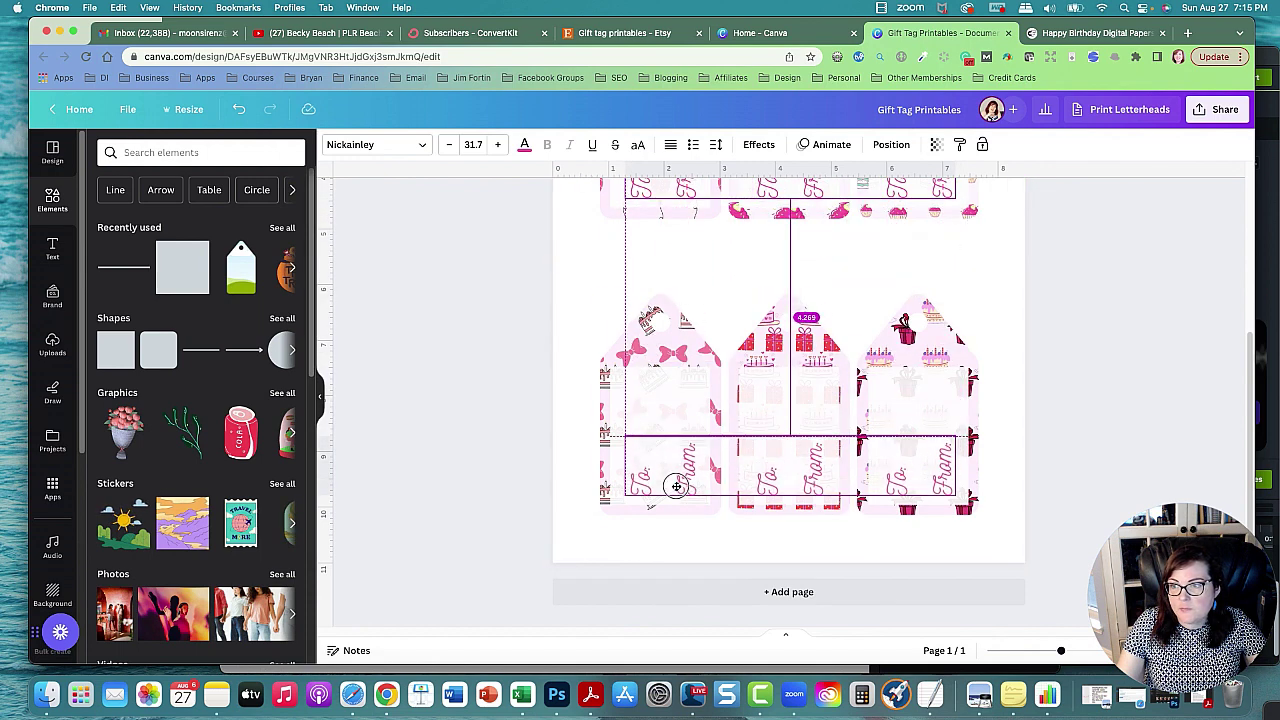
drag(677, 487, 678, 490)
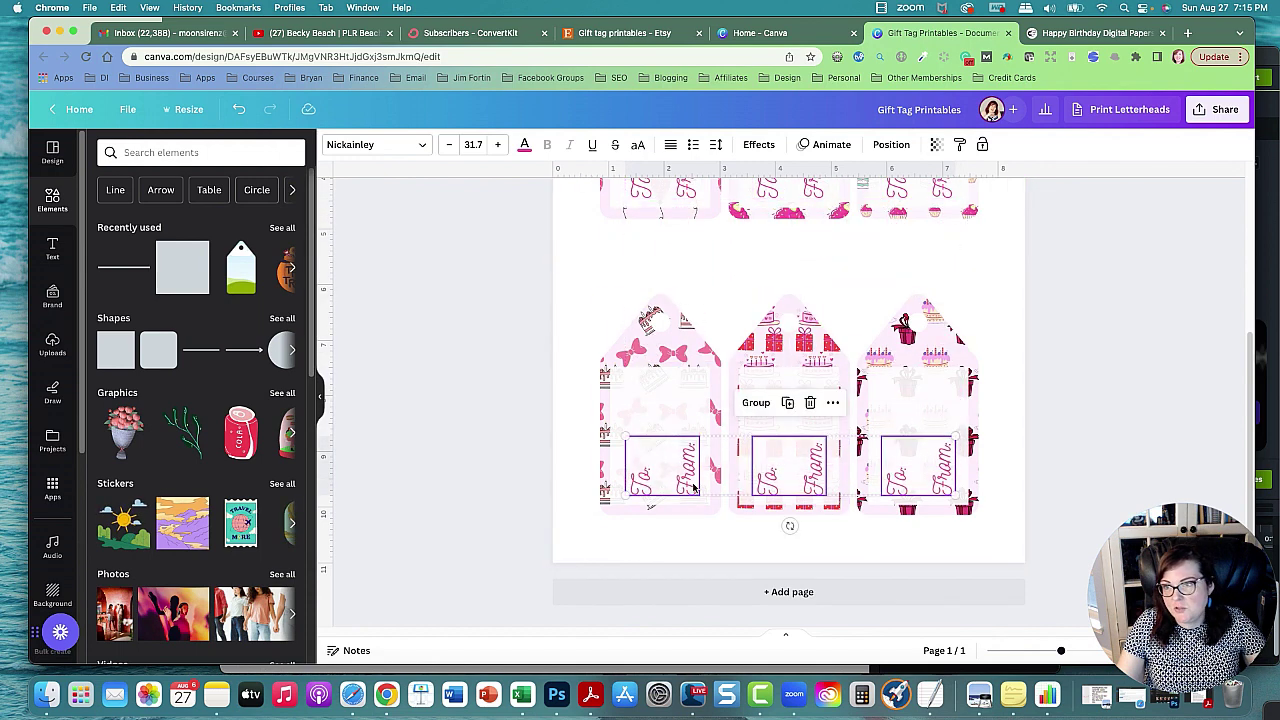
click(957, 362)
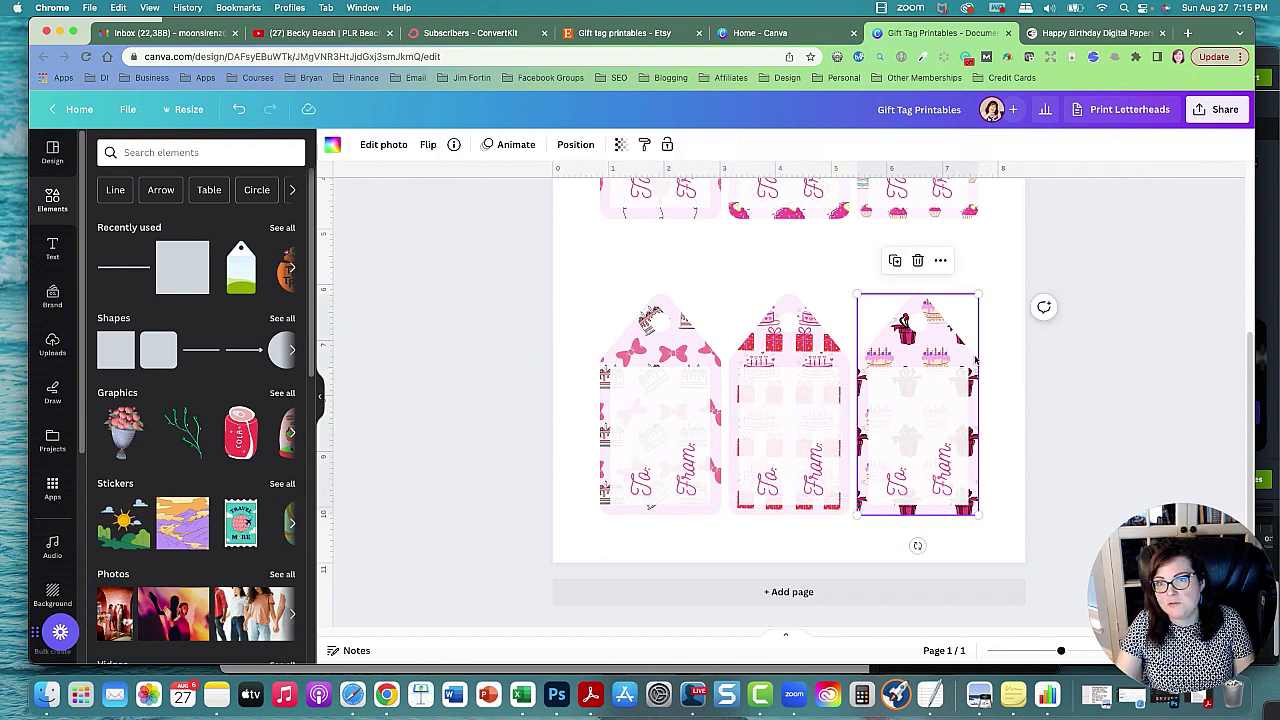
click(1108, 352)
scroll(1112, 365, up, 5)
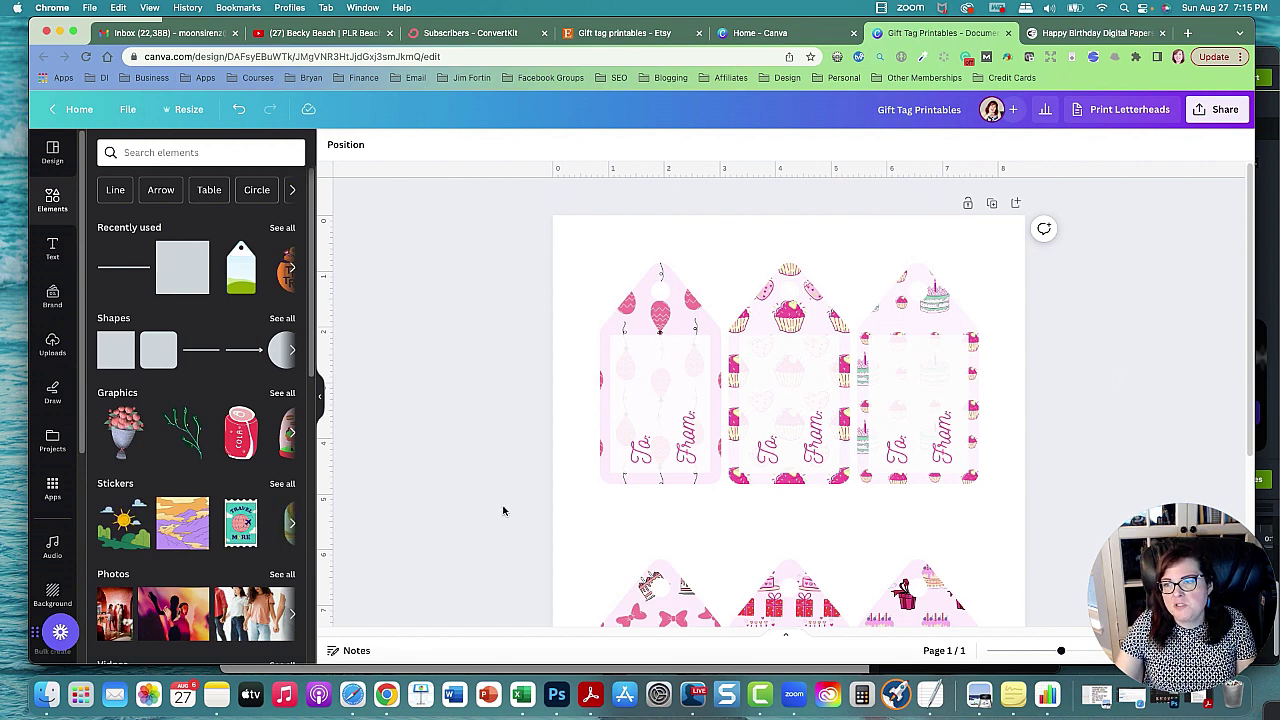
scroll(503, 511, down, 1)
scroll(494, 516, down, 1)
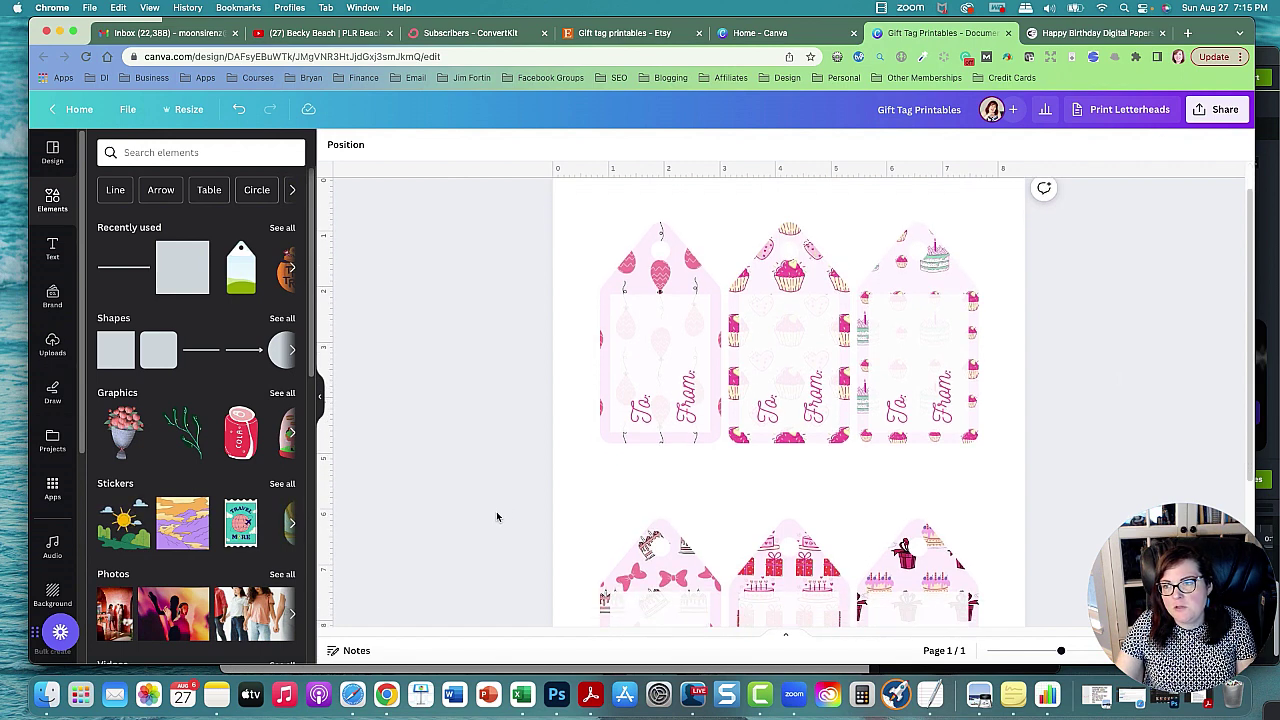
scroll(495, 517, down, 5)
scroll(496, 517, up, 3)
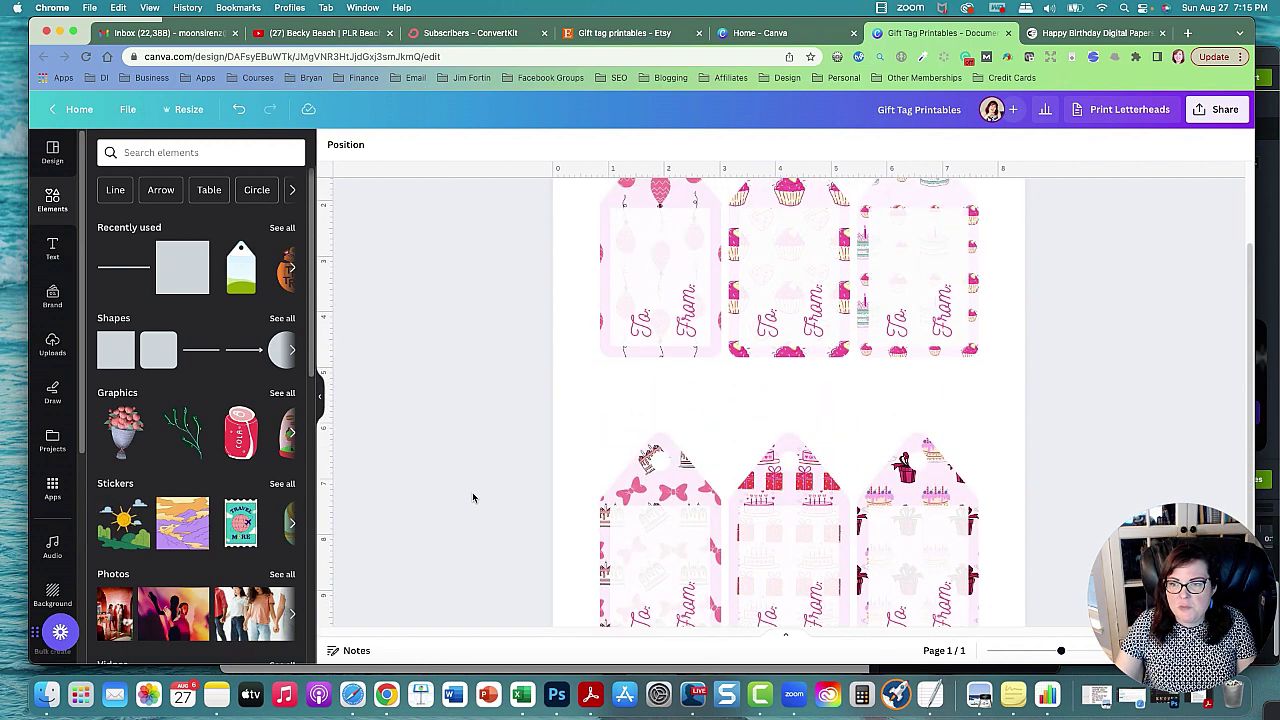